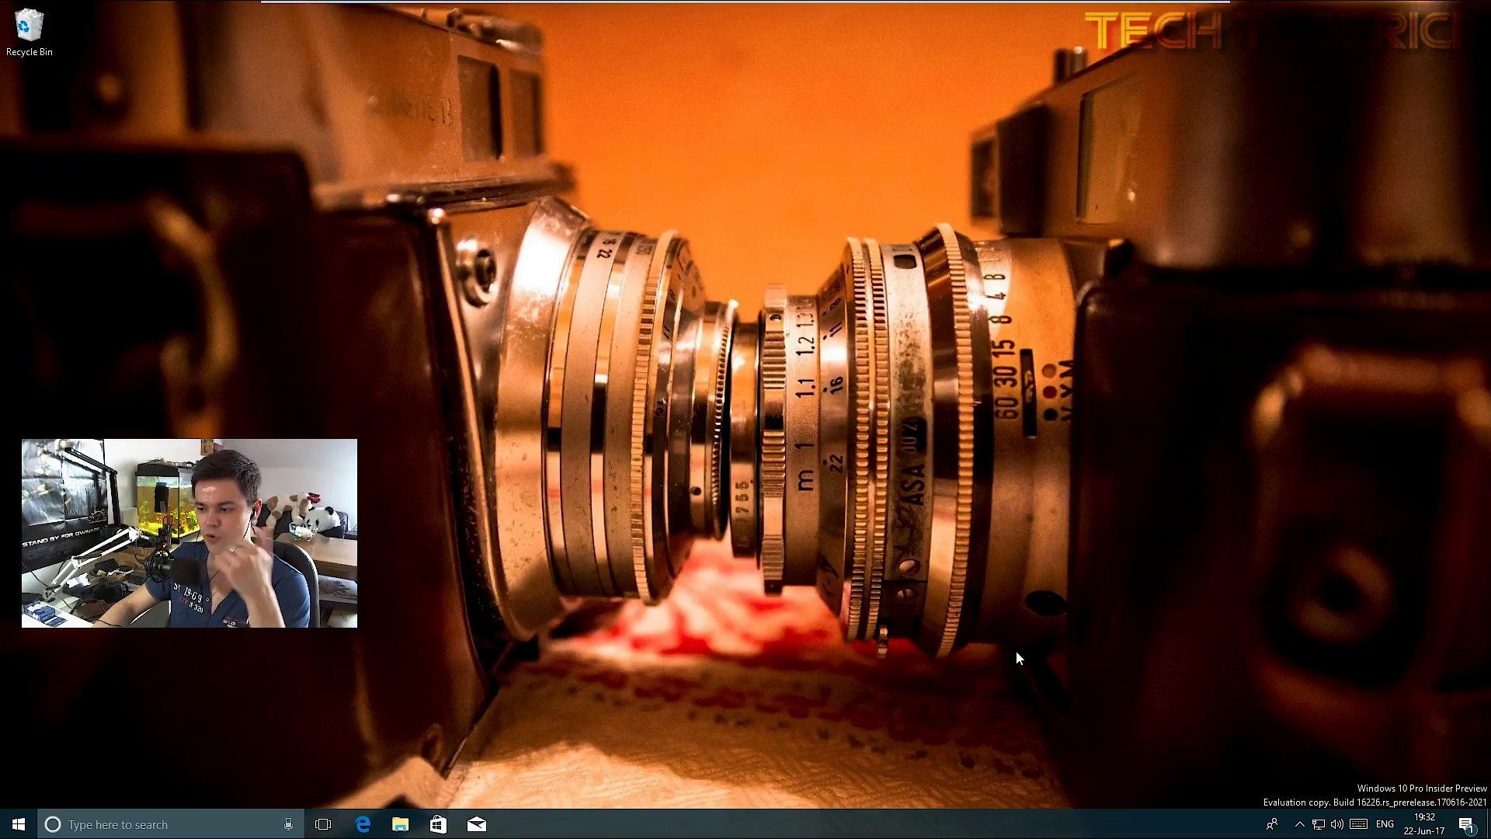
- Open the Action Center from the notification icon at the right end of the taskbar
click(1465, 825)
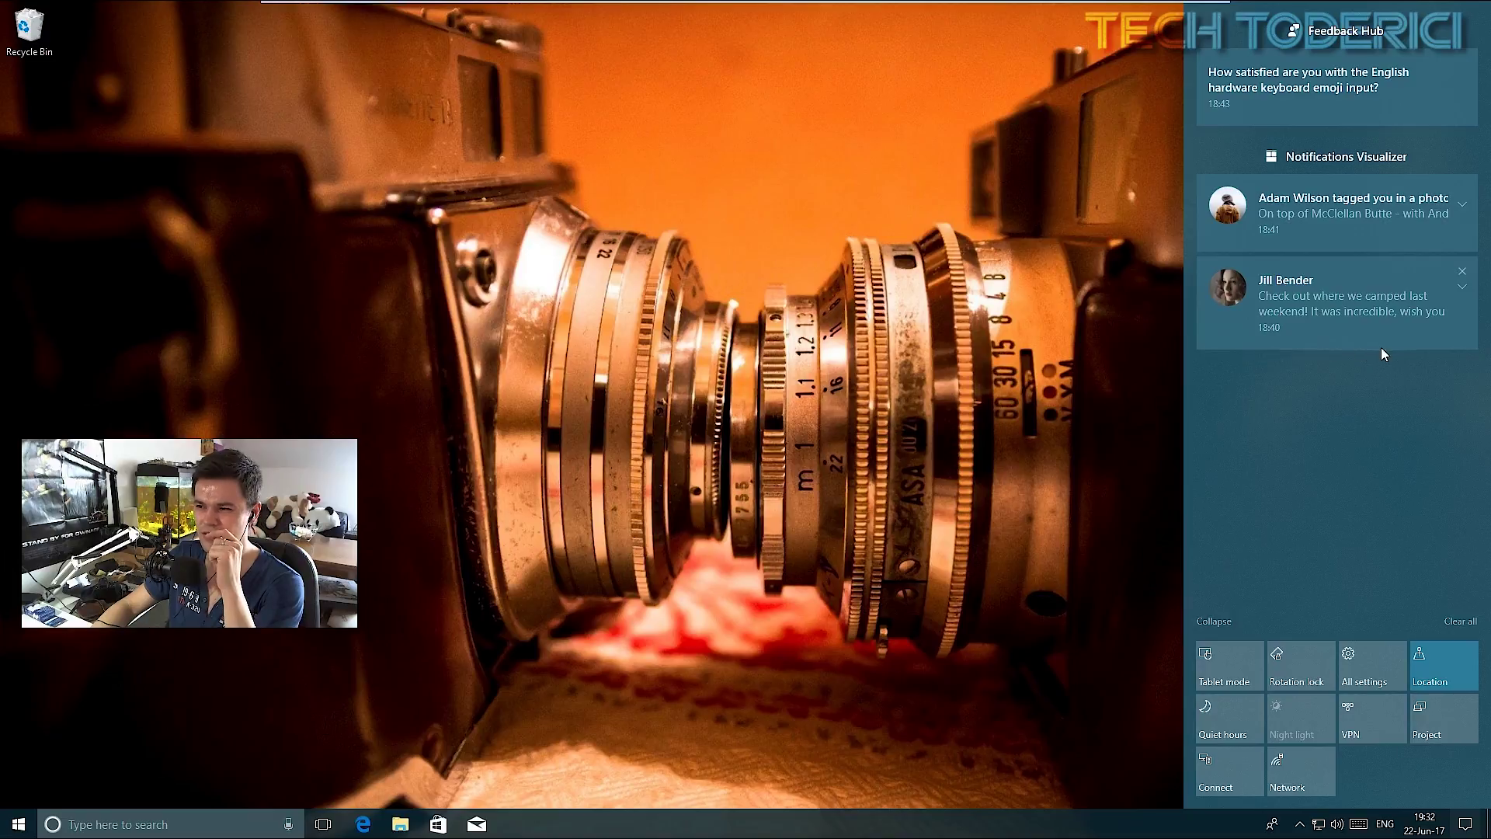
- Open the Windows Settings app from the All settings tile
click(1359, 675)
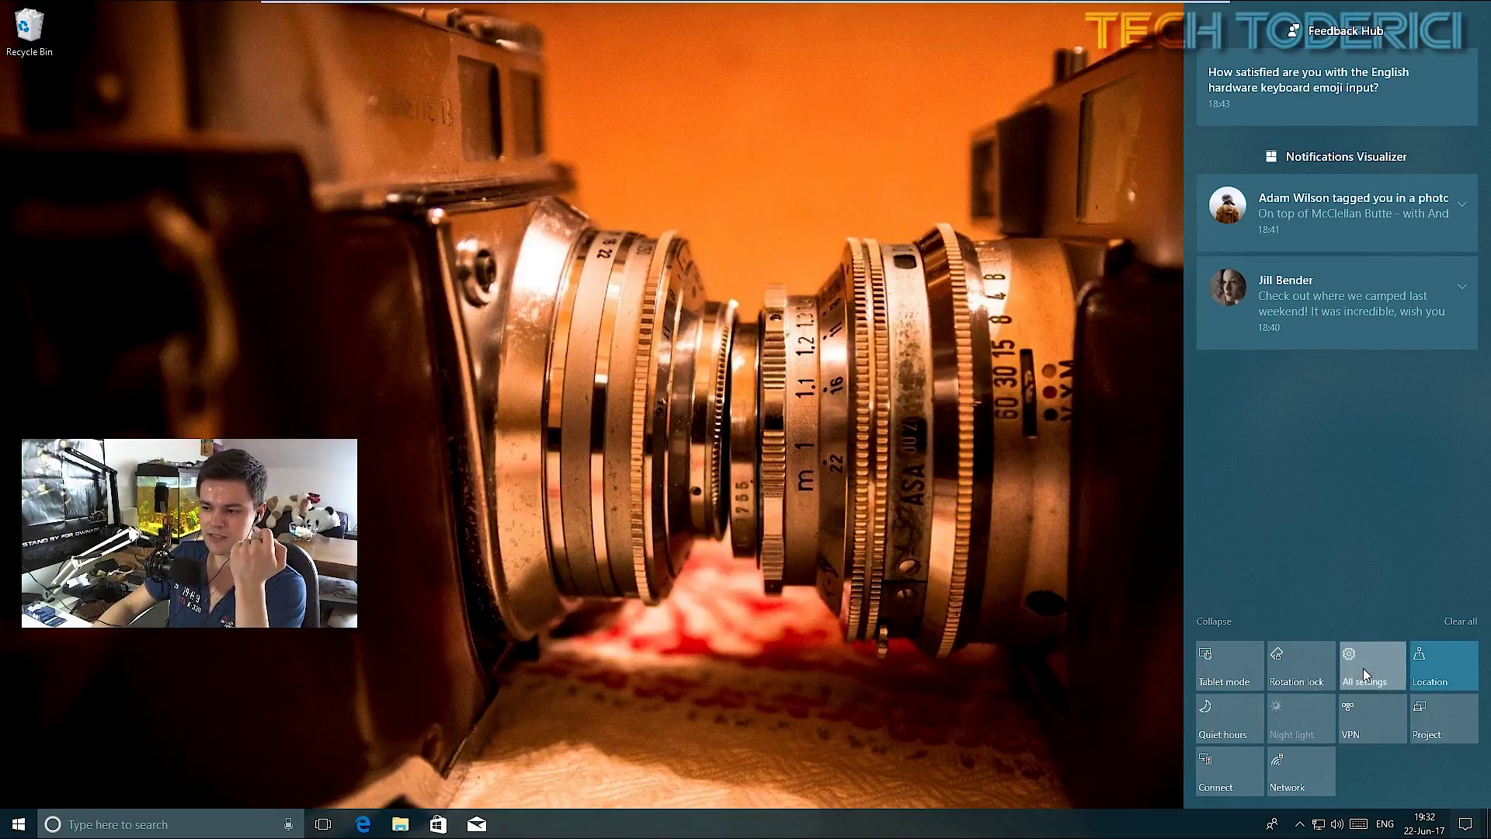
- Switch the default app mode to Dark under Personalization > Colors
click(592, 537)
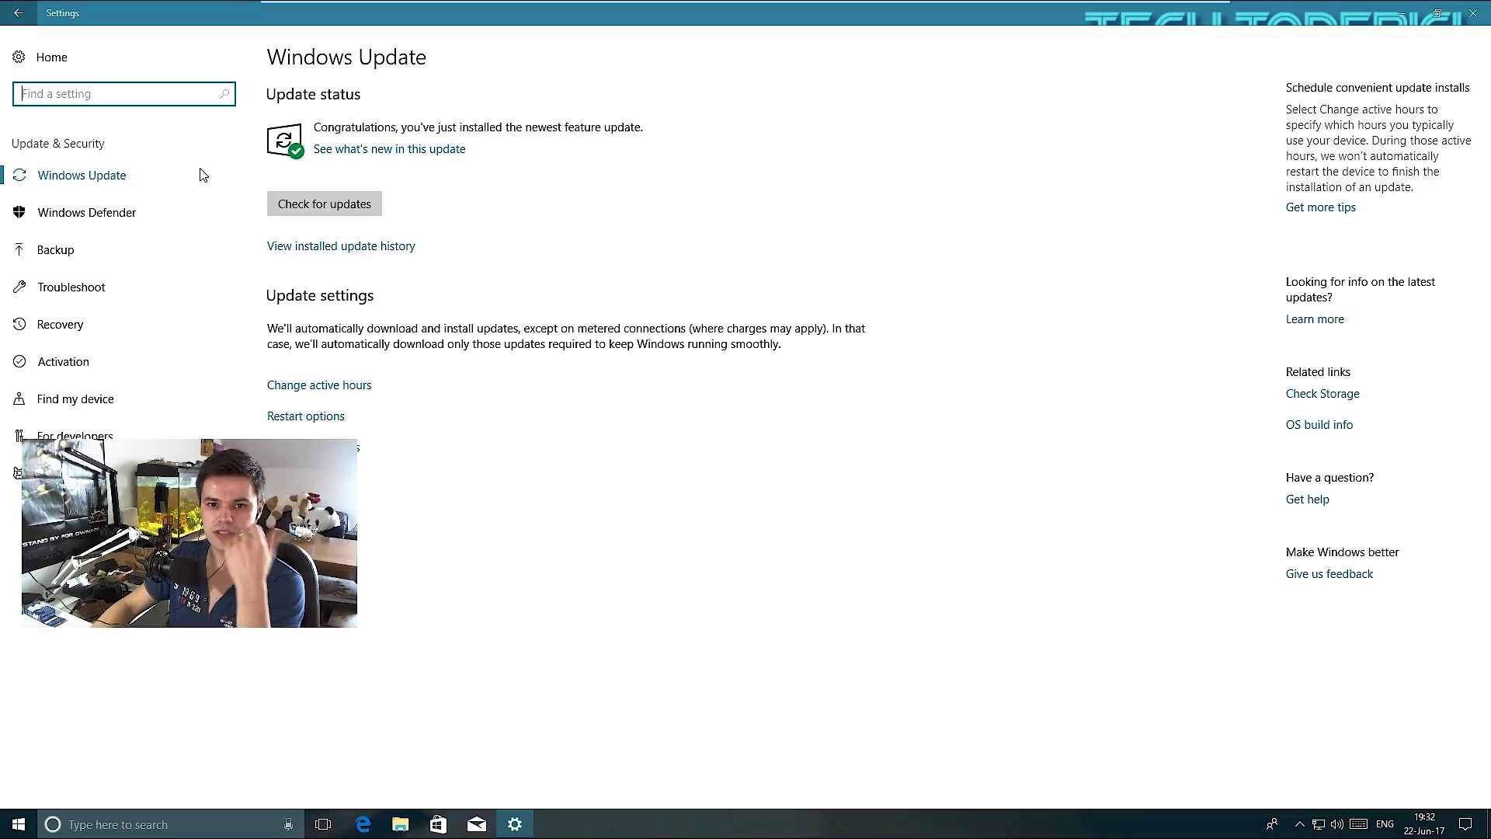
click(18, 12)
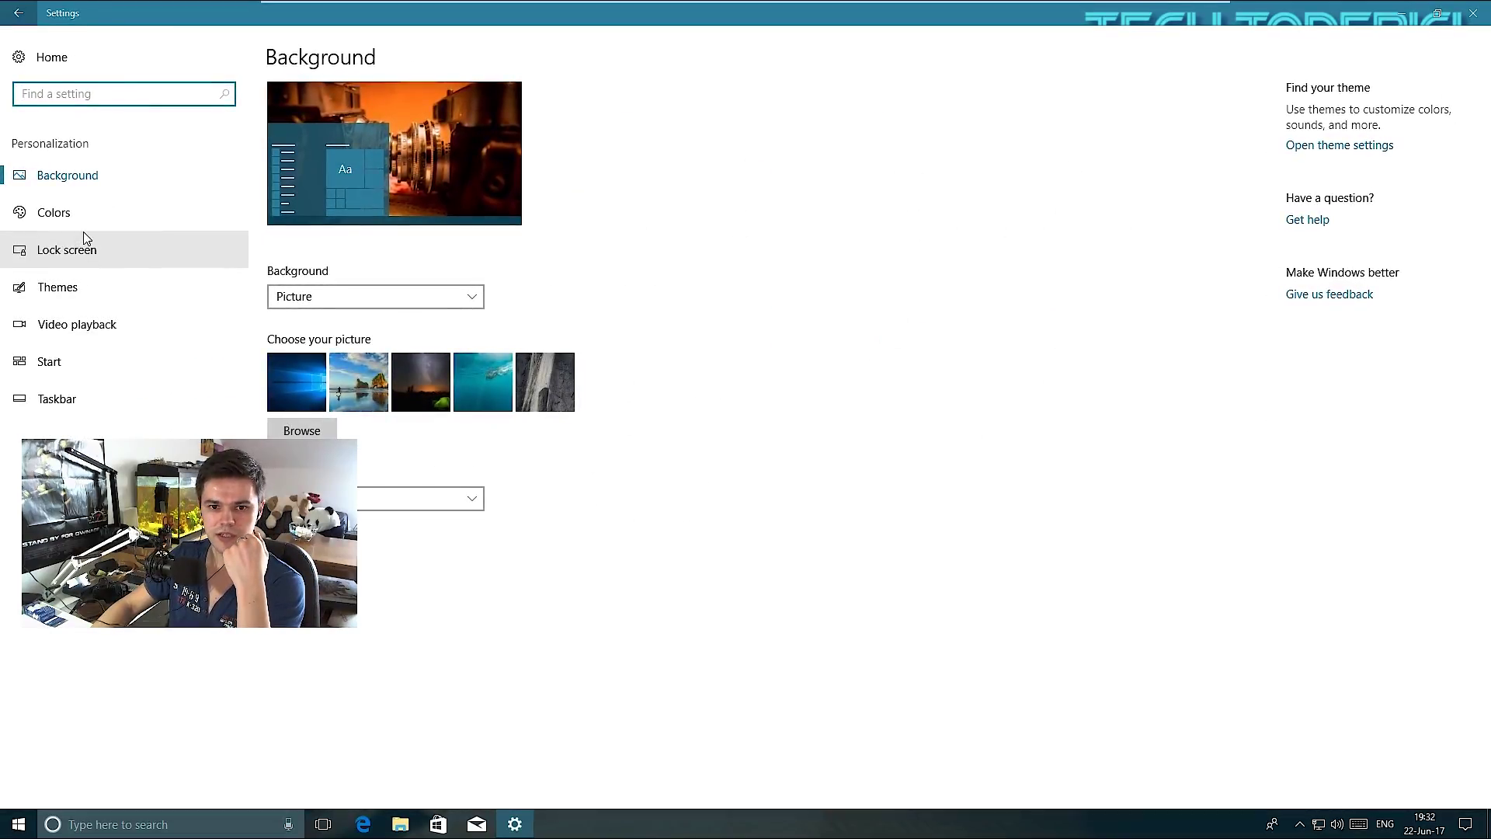
click(53, 212)
scroll(427, 706, down, 3)
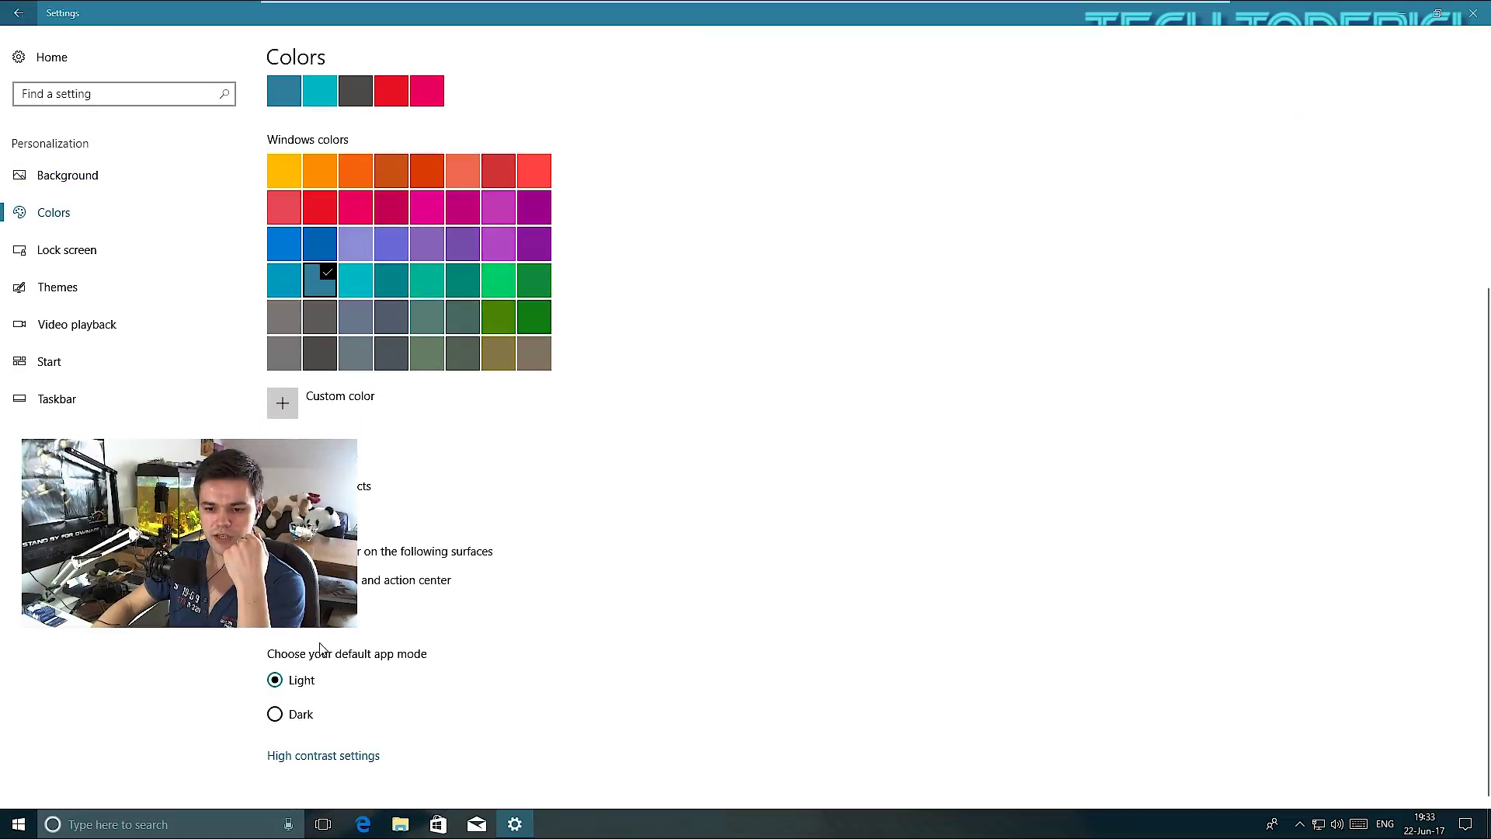
click(302, 715)
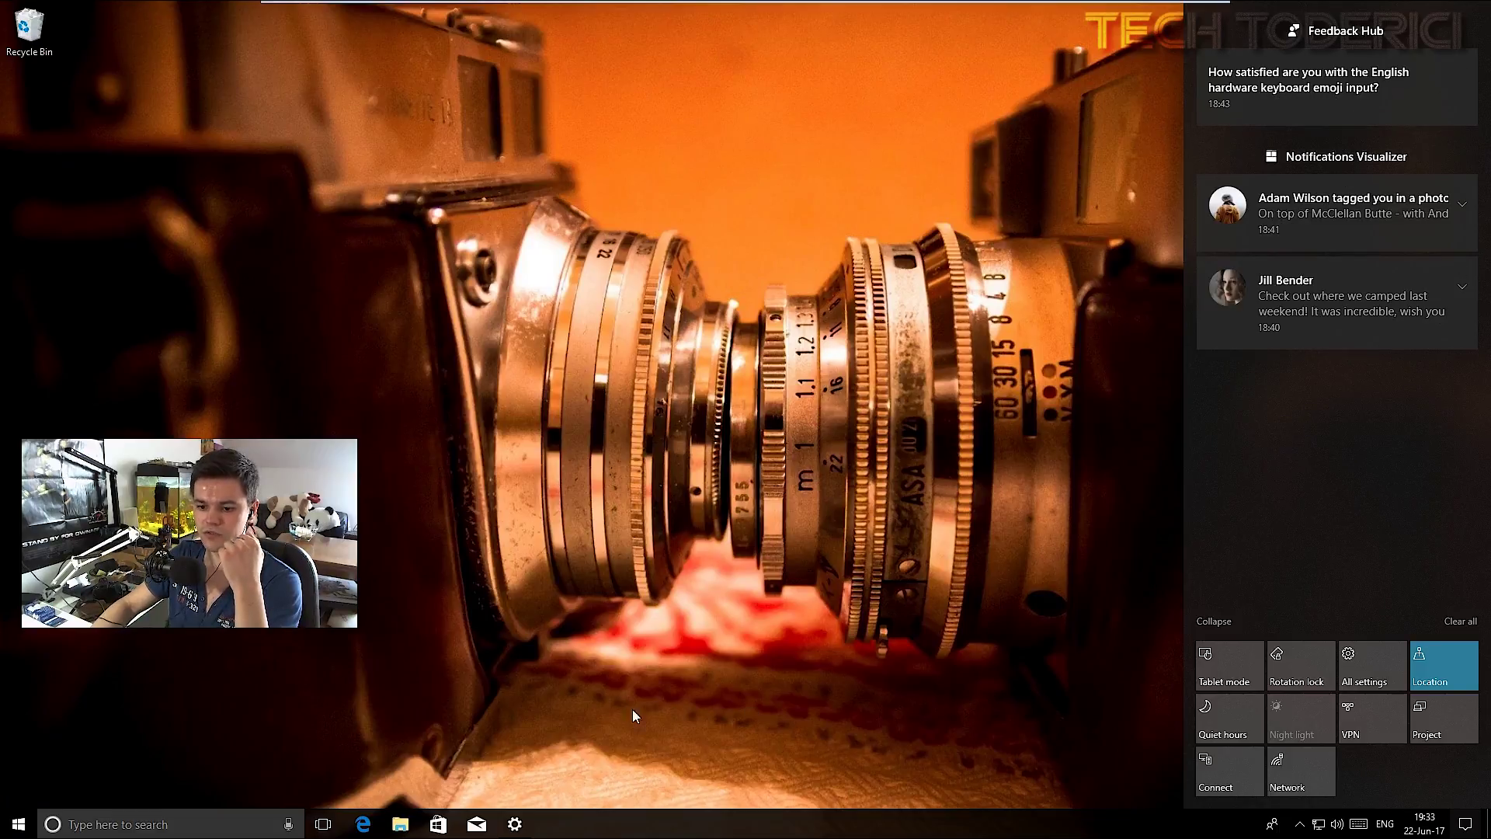
- View the dark Start menu with its expanded rail, then restore Light app mode and close Settings
click(515, 822)
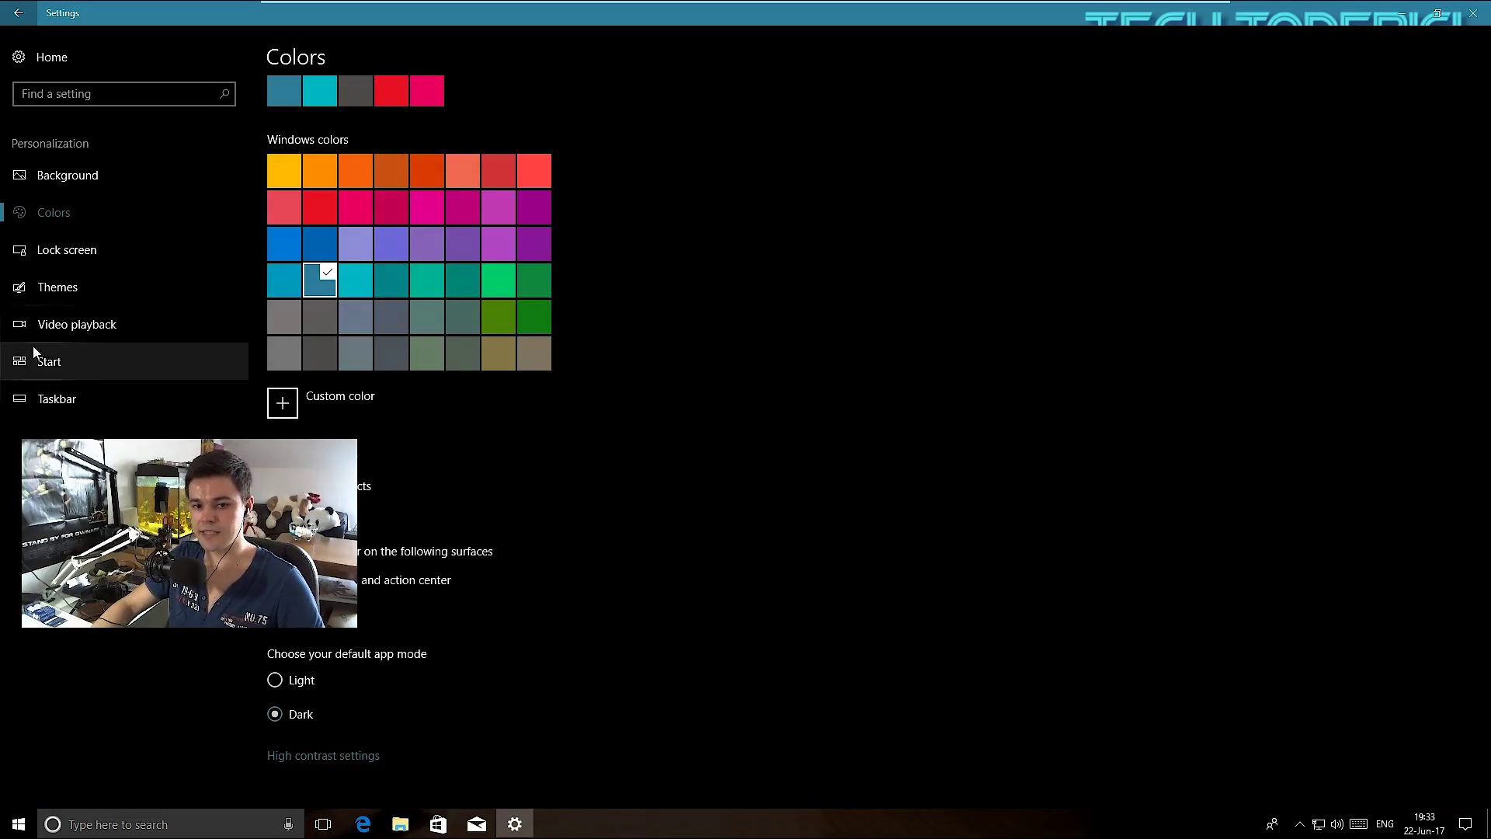
key(super)
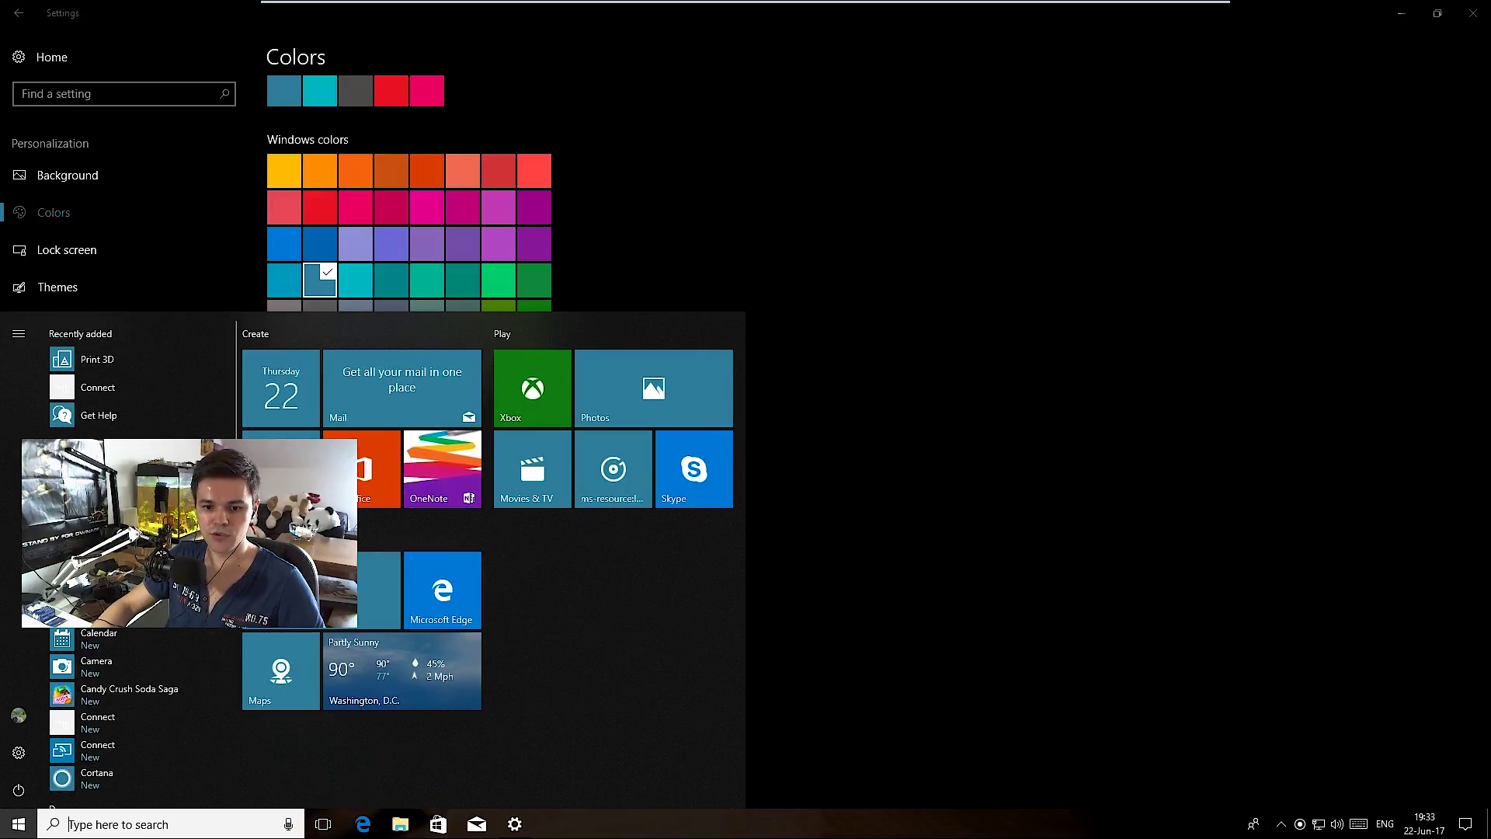
click(20, 334)
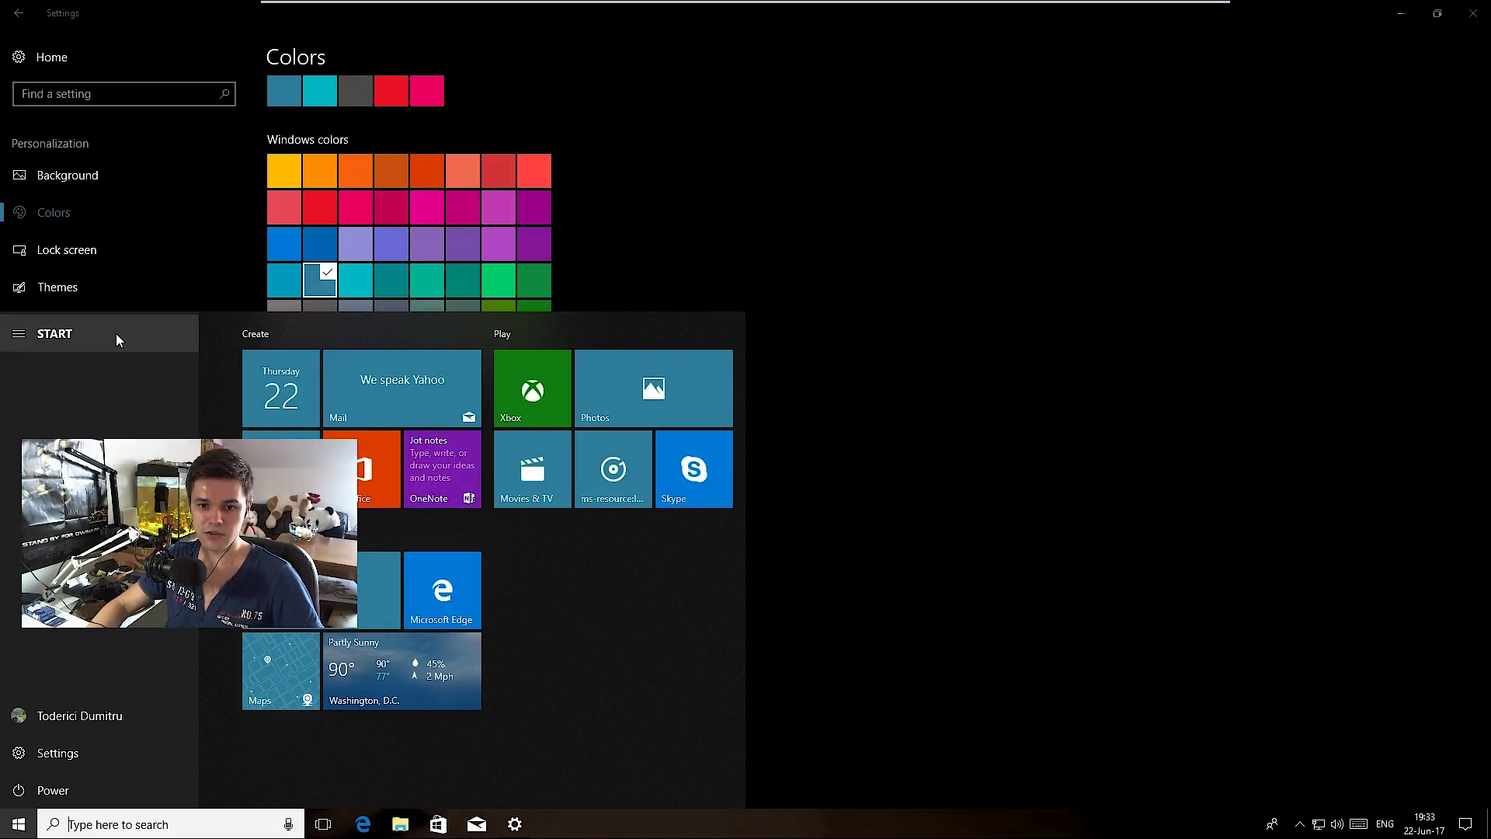
key(Escape)
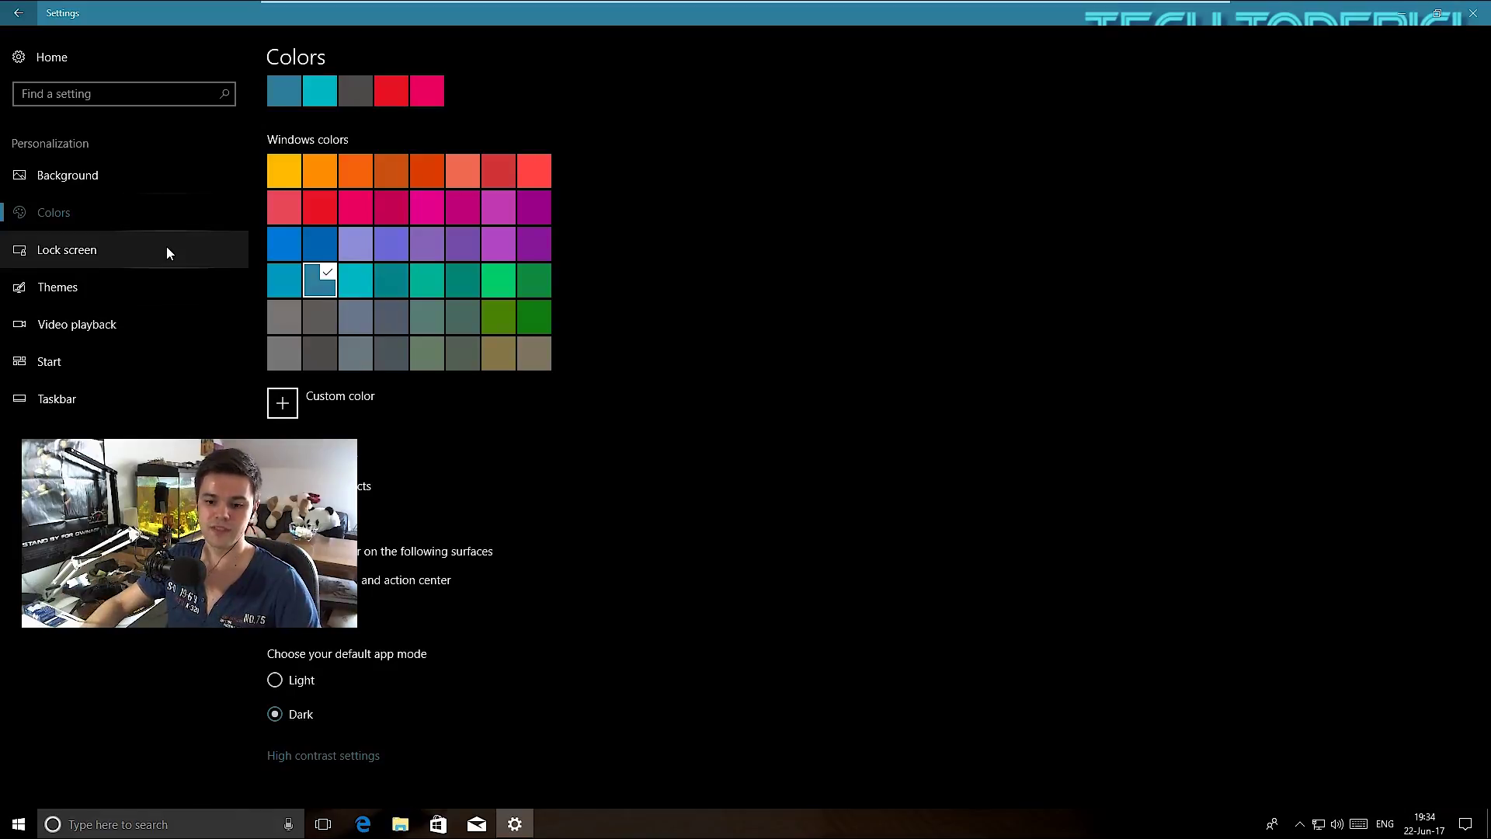
click(277, 682)
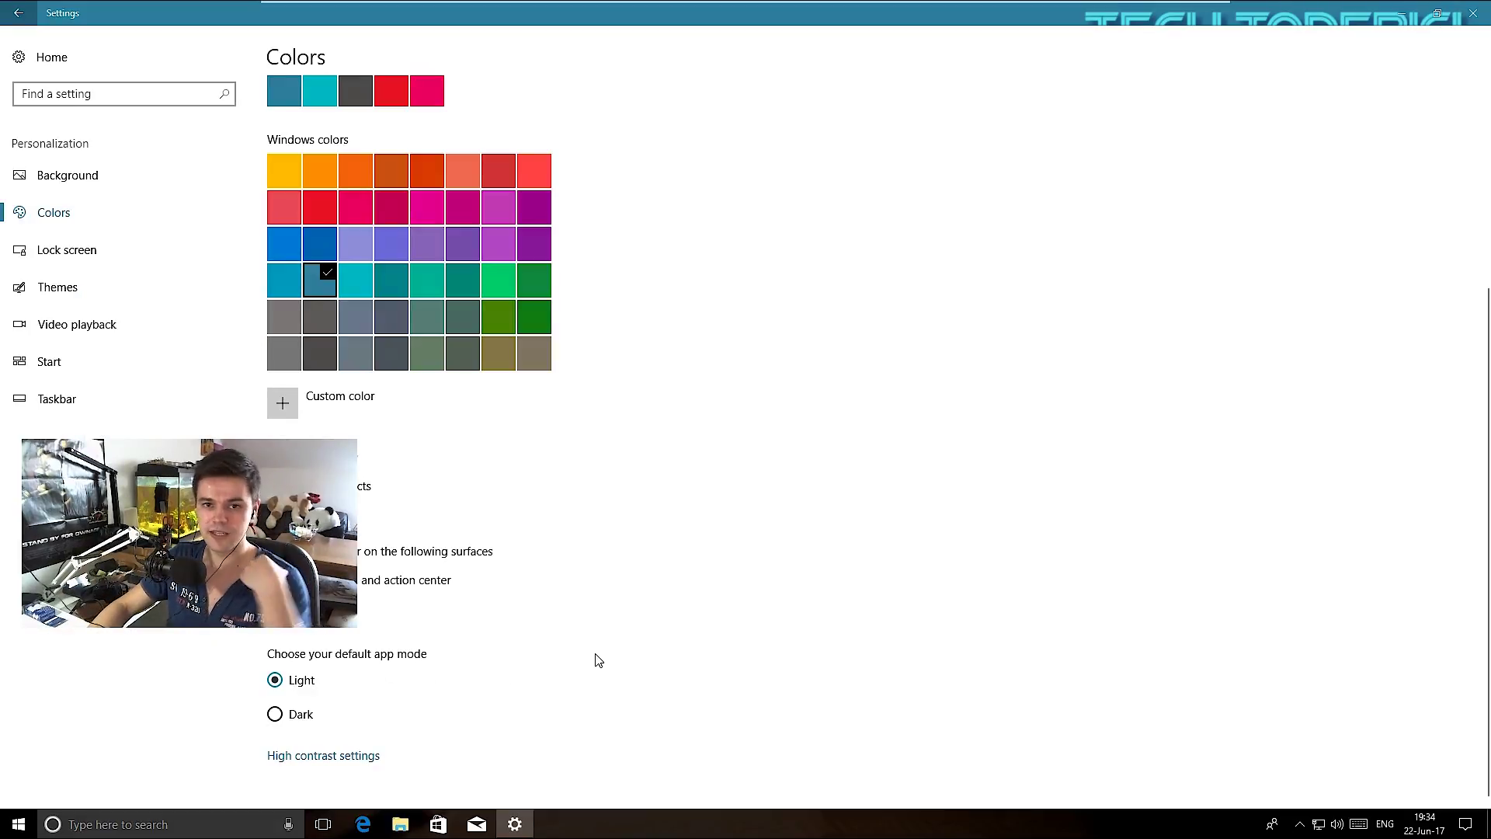
click(1472, 13)
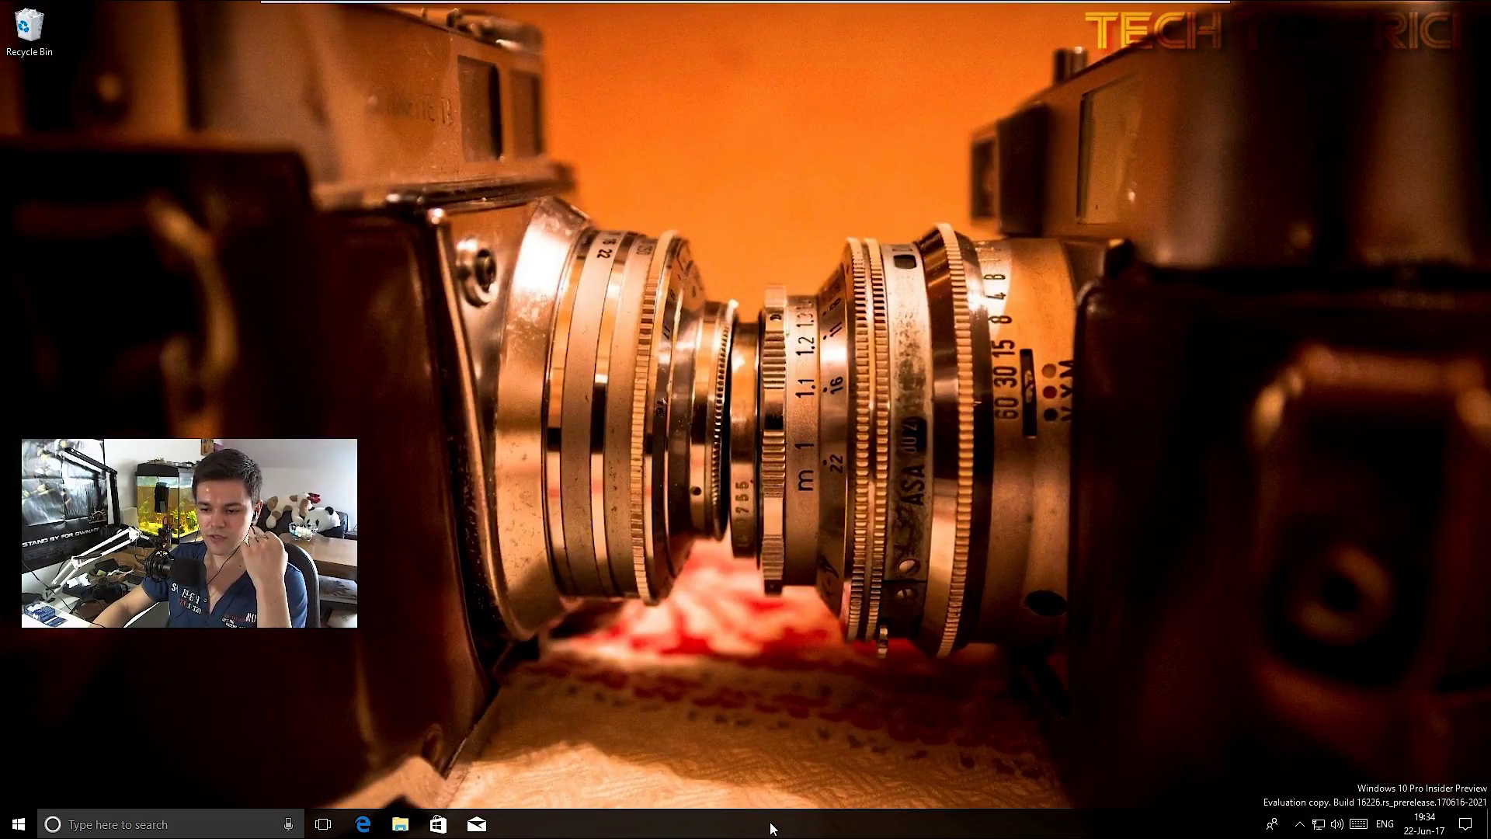
- Launch Task Manager from the taskbar, center it, and show the Performance tab
right_click(771, 822)
click(827, 747)
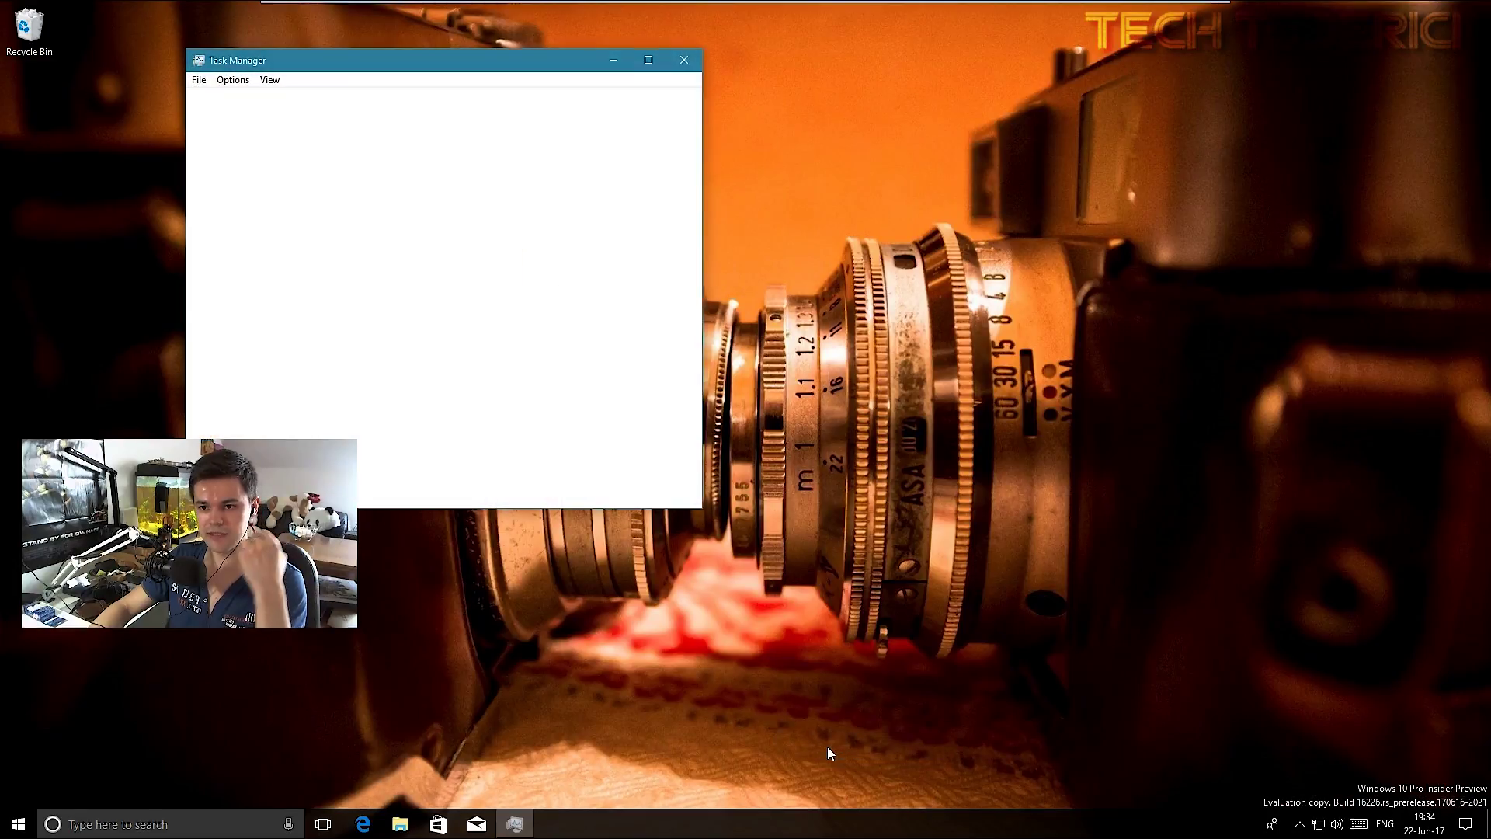
drag(456, 70, 708, 216)
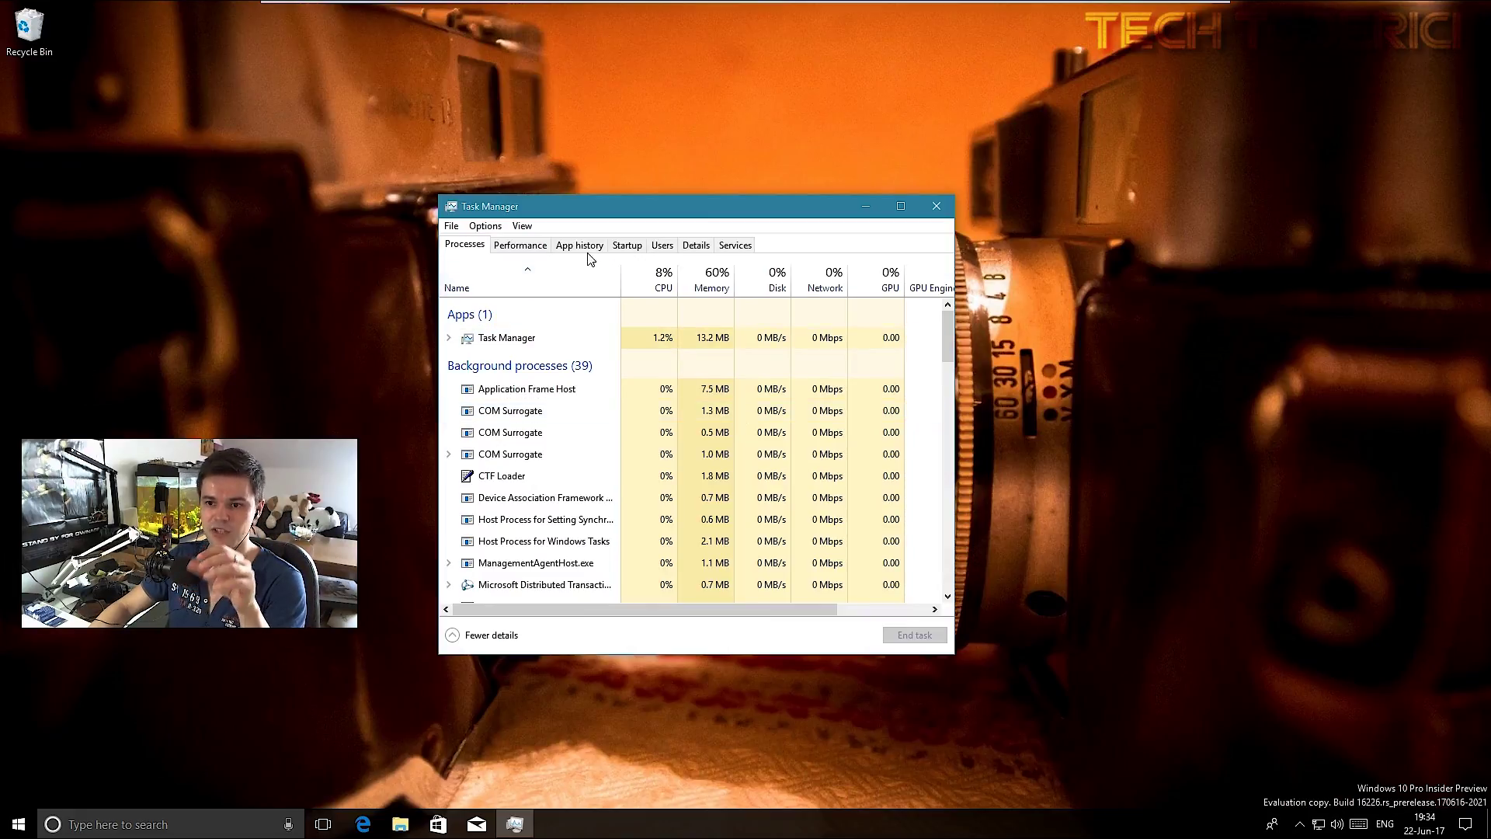
click(534, 247)
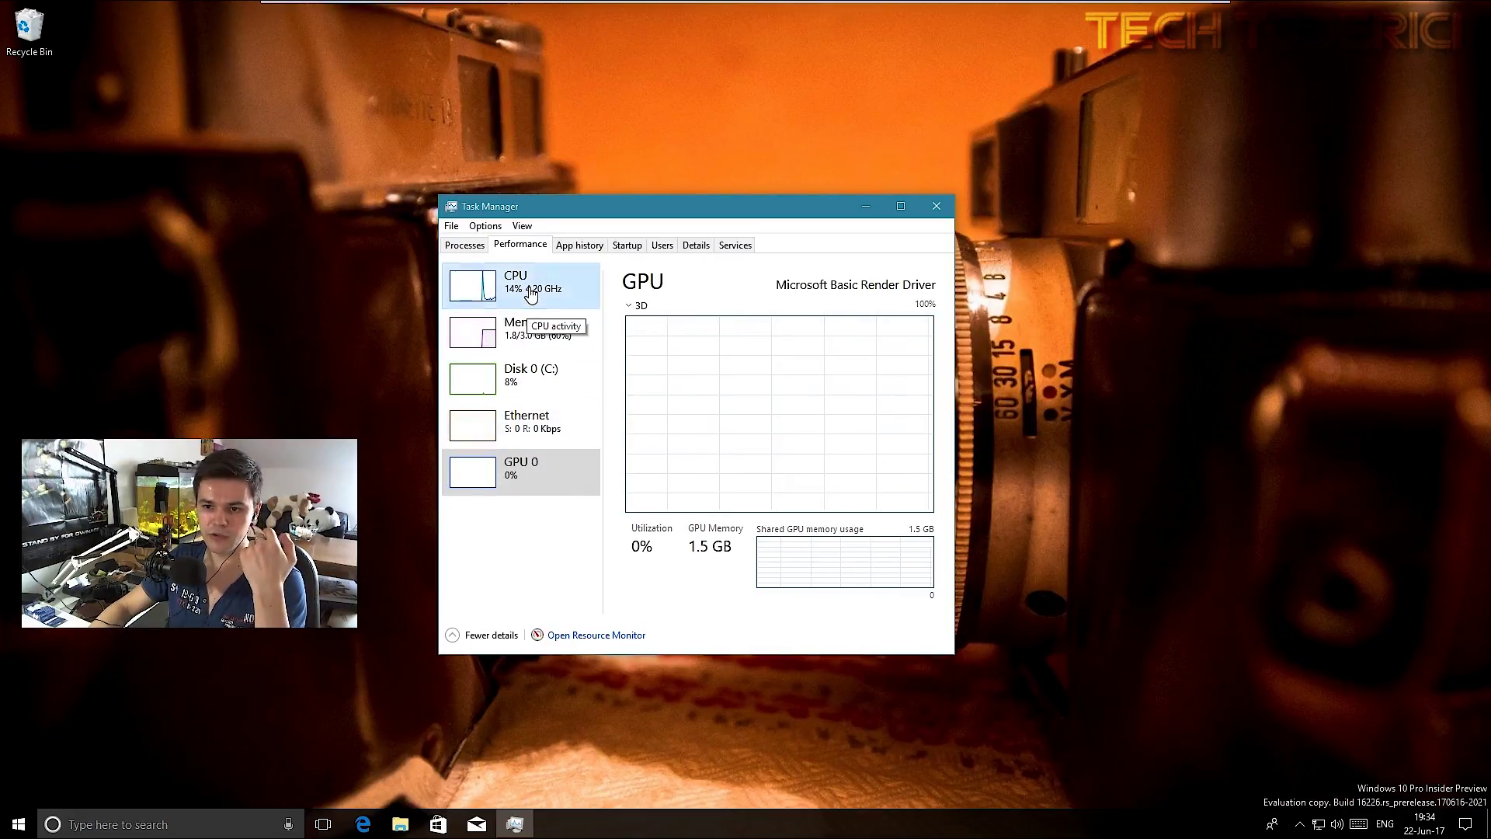
- Step through the CPU, Memory, Disk 0, Ethernet and GPU 0 graphs, then close Task Manager
click(501, 291)
click(567, 332)
click(572, 378)
click(560, 423)
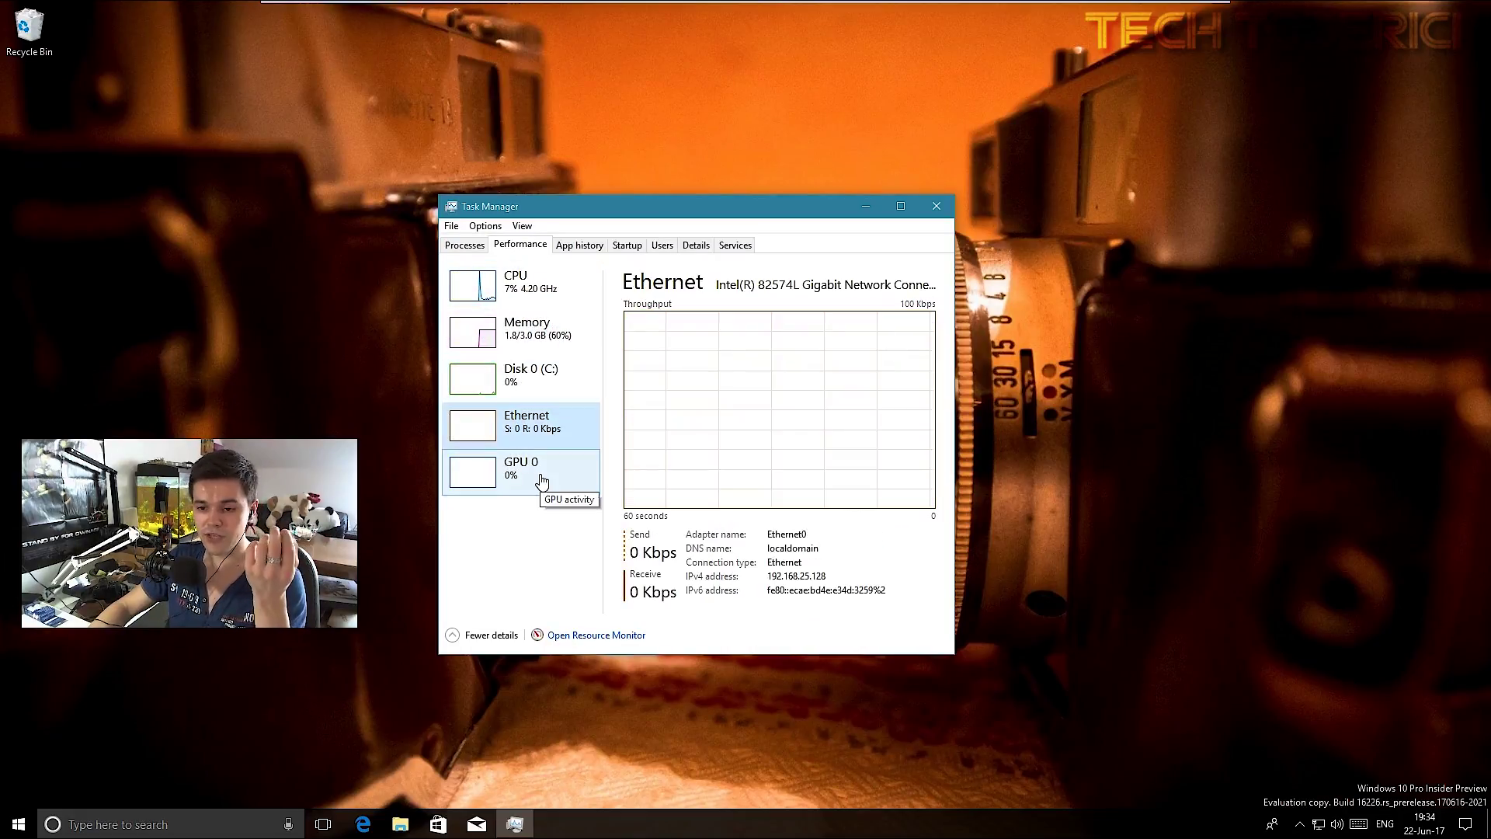
click(530, 482)
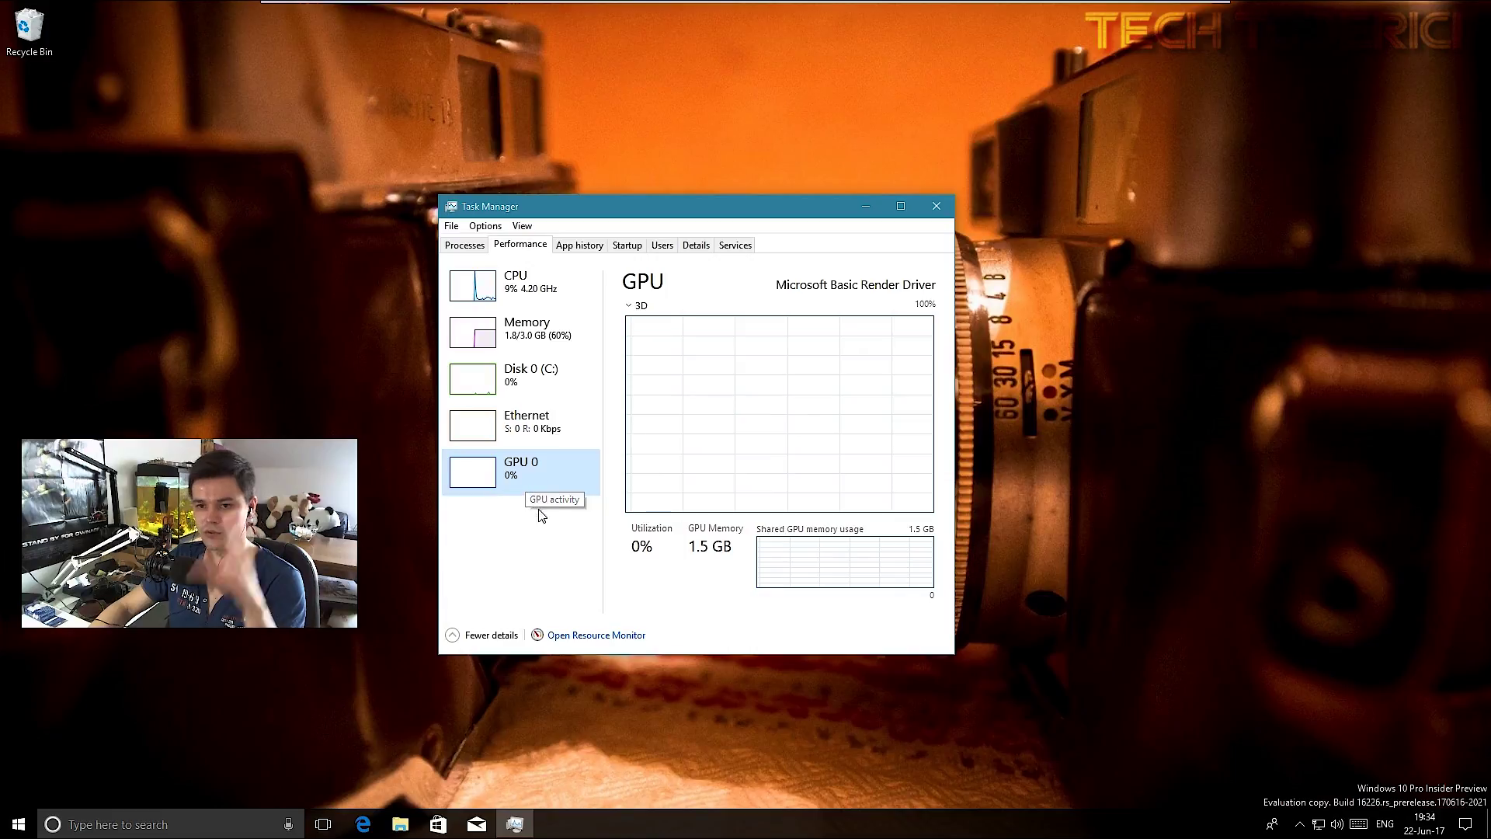
click(936, 206)
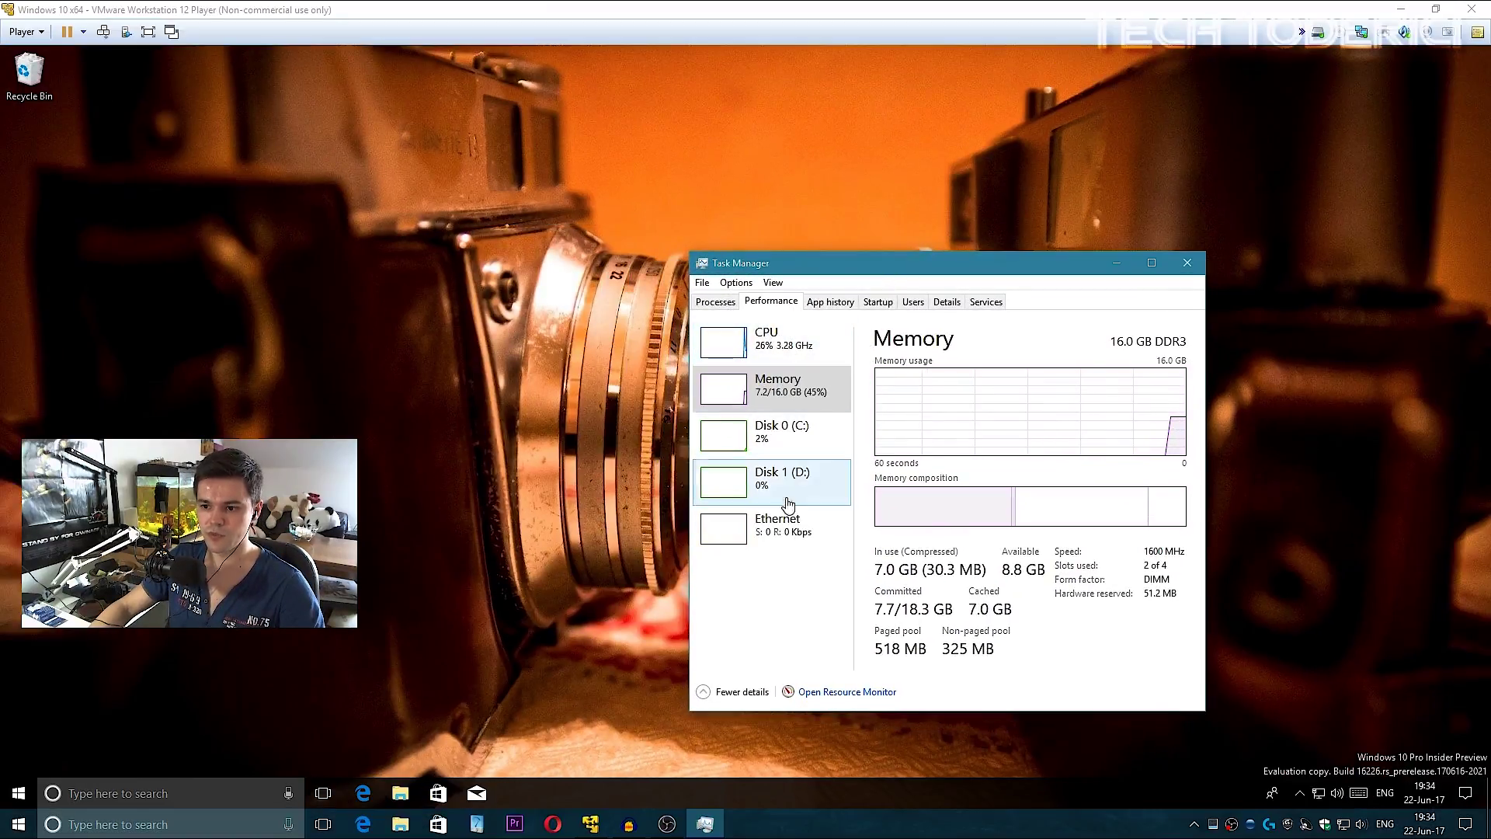
- Open the virtual machine's Task Manager on the Performance tab and move it left
click(567, 735)
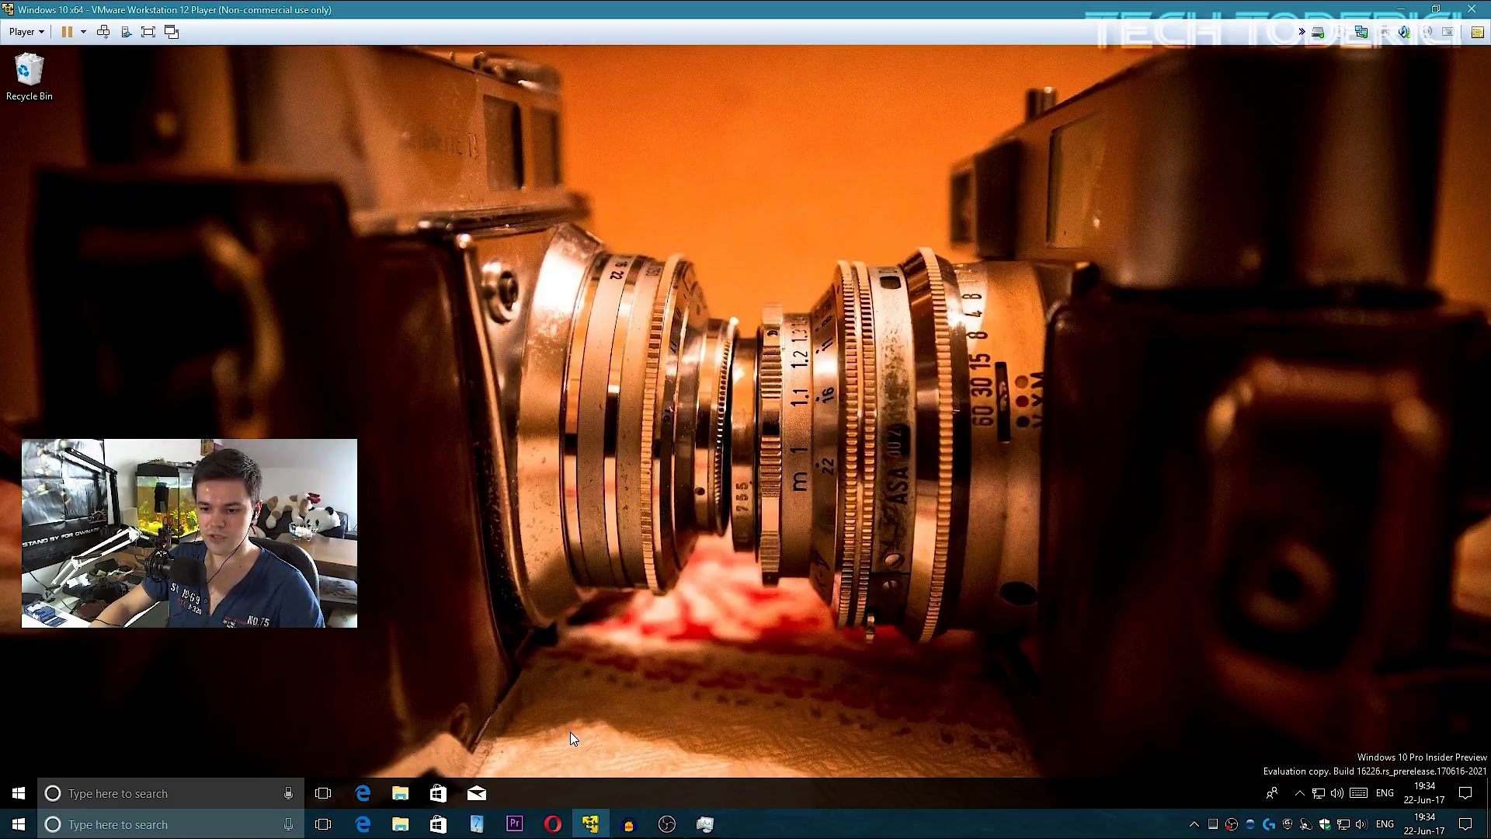
right_click(607, 711)
key(ctrl+shift+Escape)
click(519, 289)
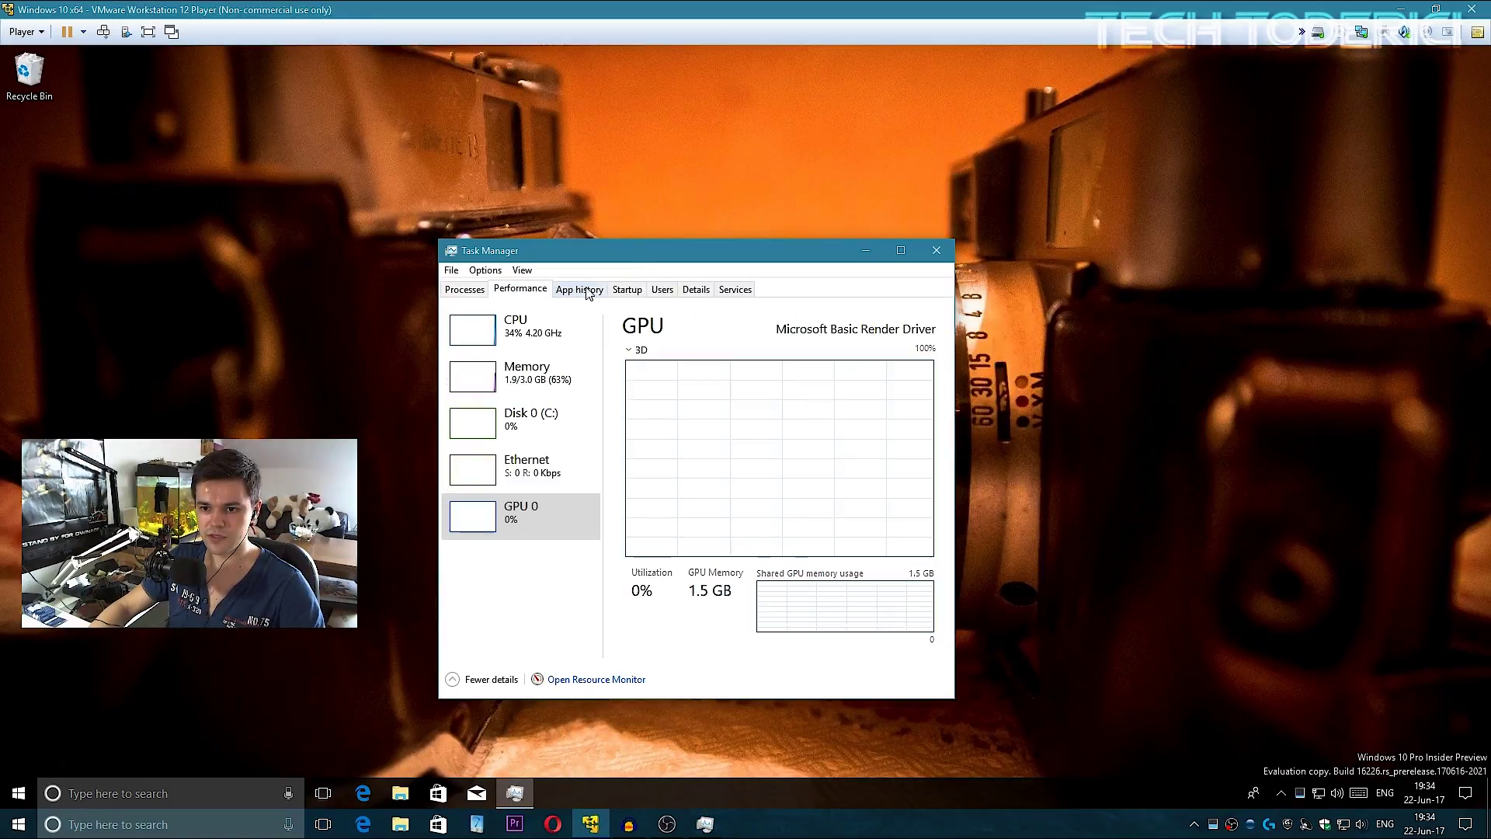
drag(588, 250, 352, 248)
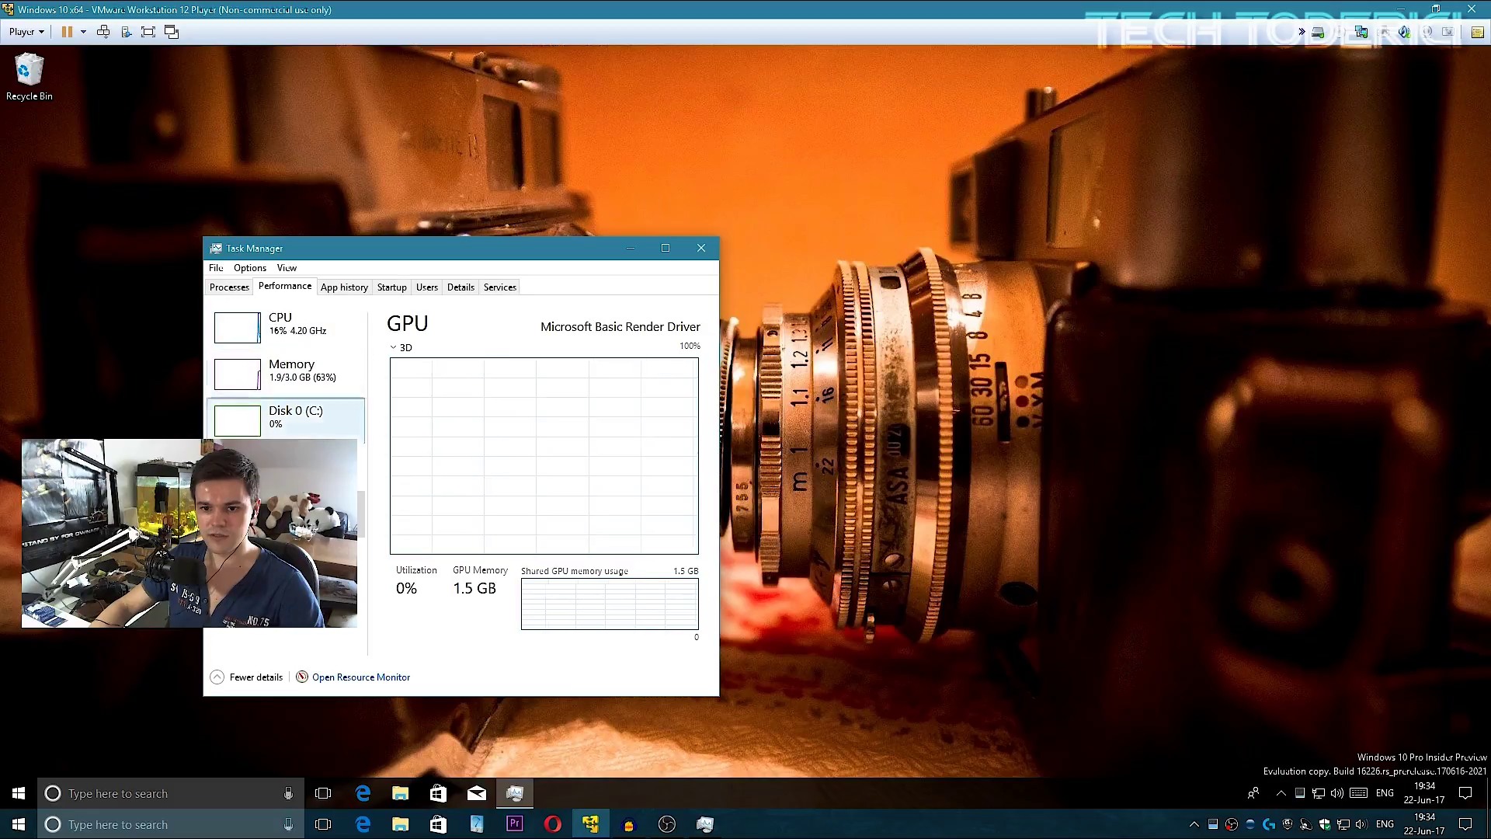
- Close the second Task Manager showing Memory, then make the virtual machine full screen
click(705, 824)
drag(880, 270, 918, 258)
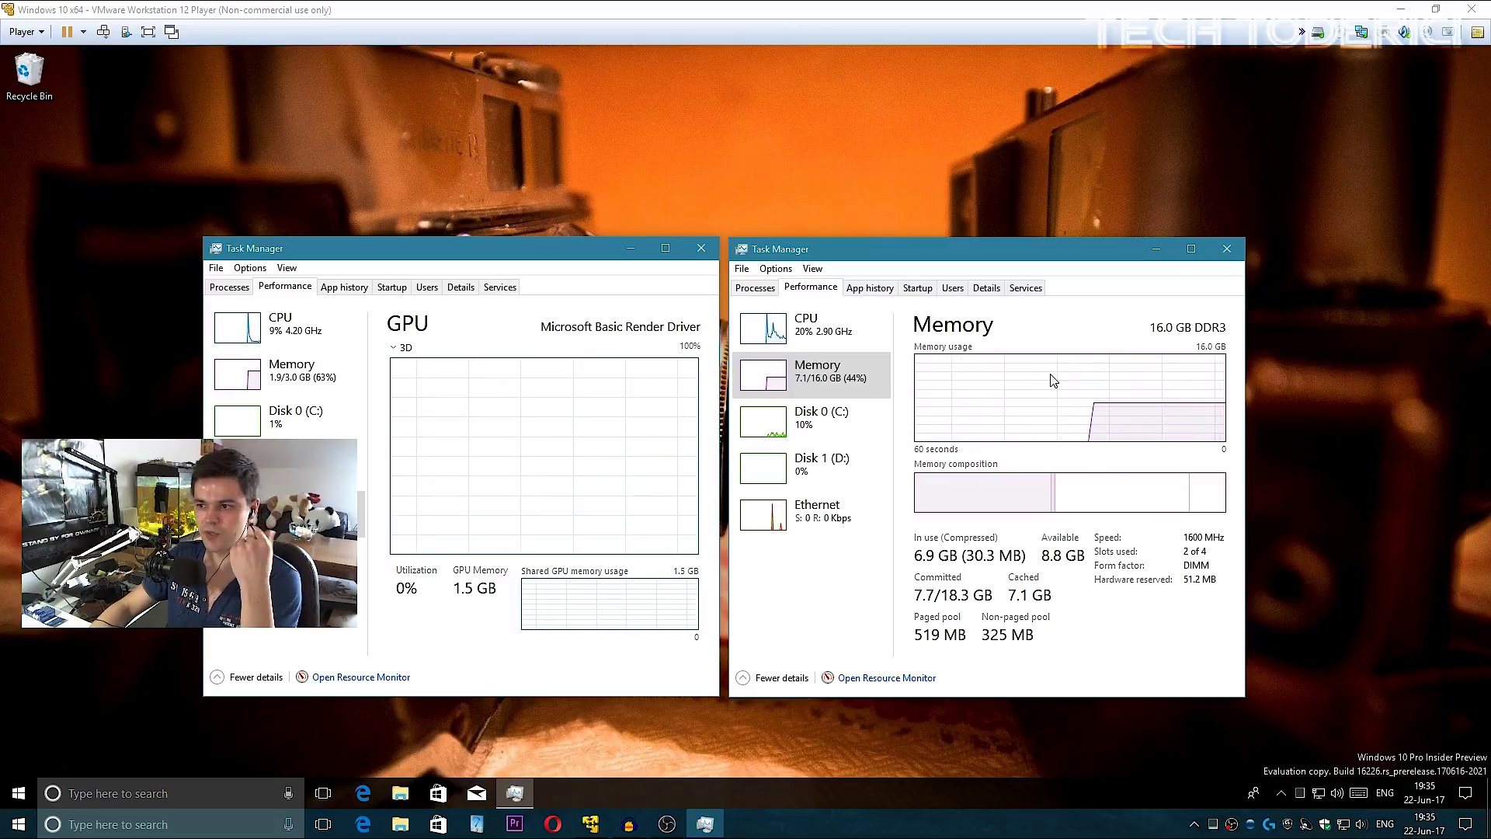
click(1227, 249)
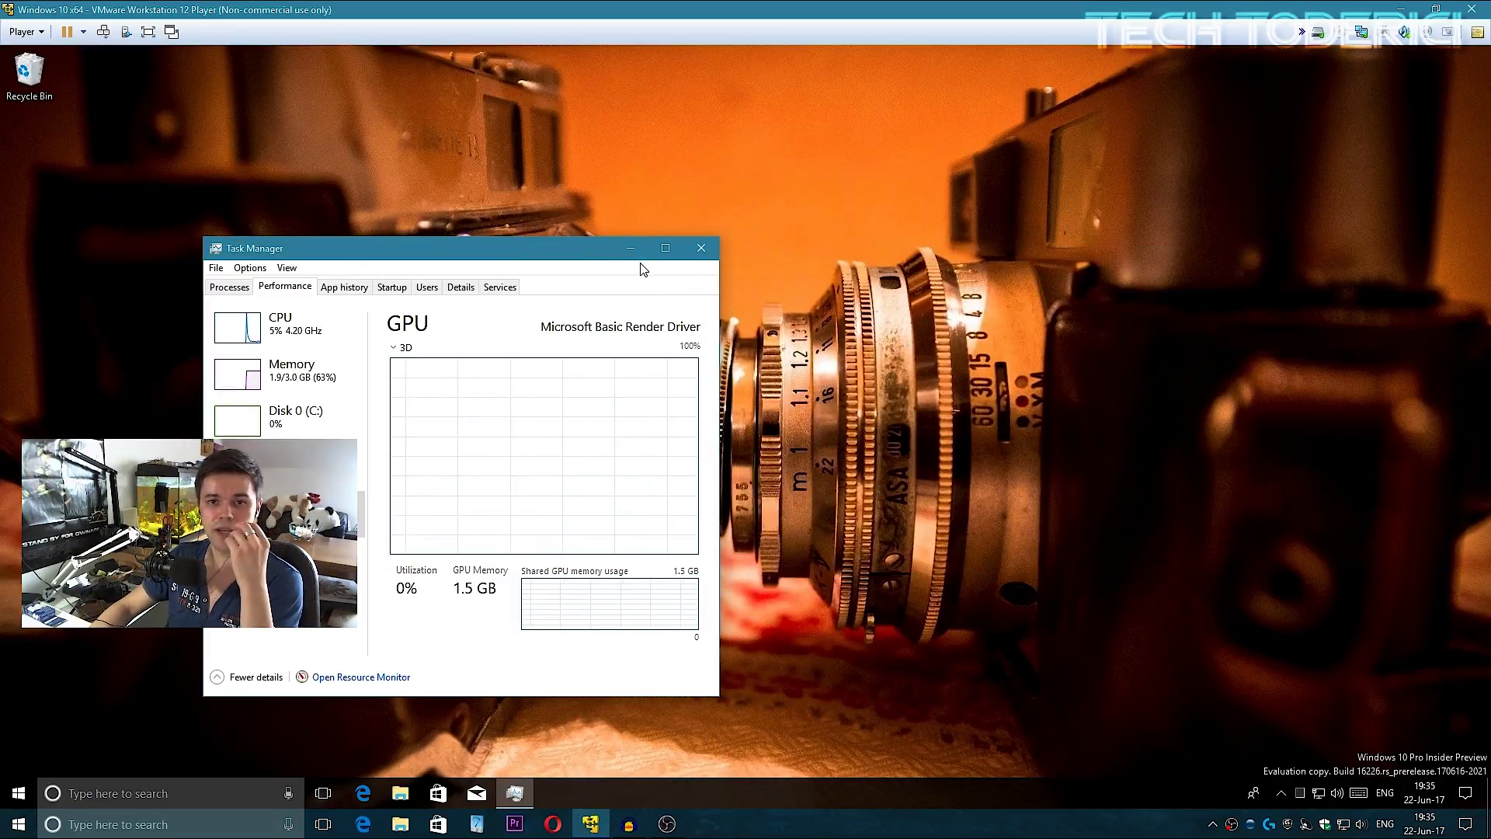
drag(531, 251, 650, 255)
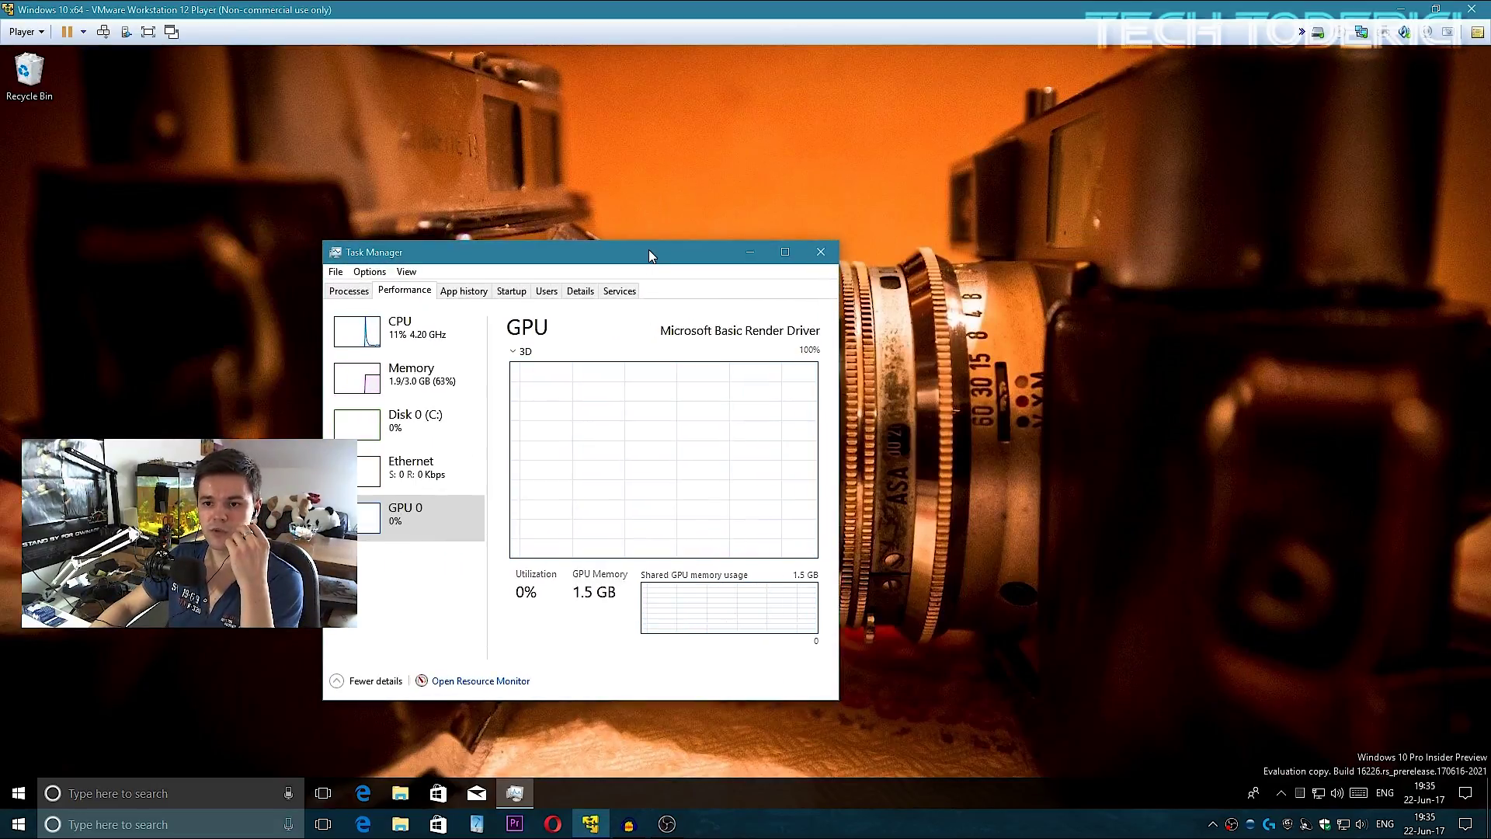
click(146, 33)
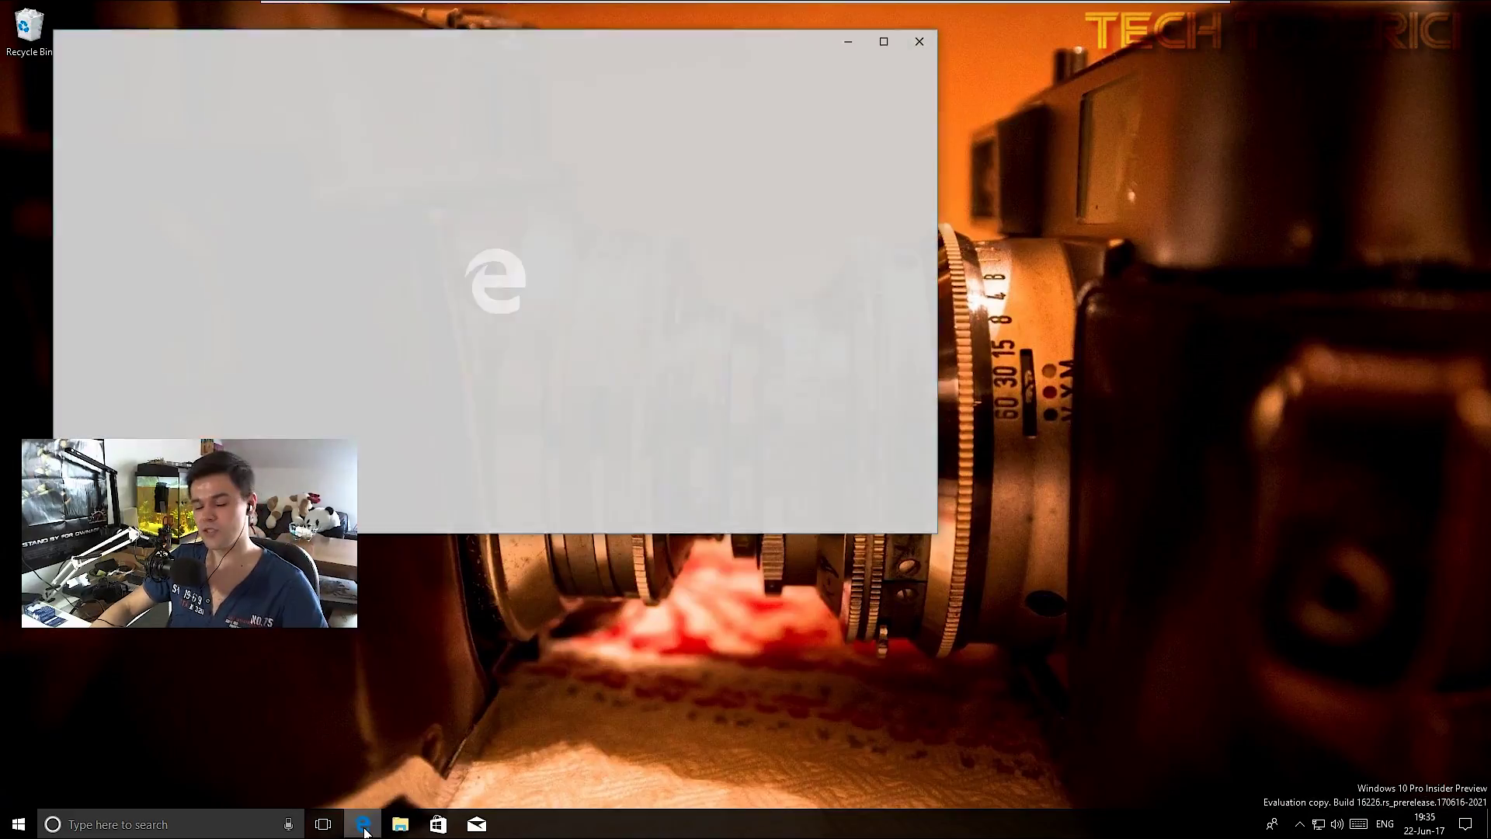
- Open Microsoft Edge and turn on Show the favorites bar in its settings
key(alt+F4)
key(super+1)
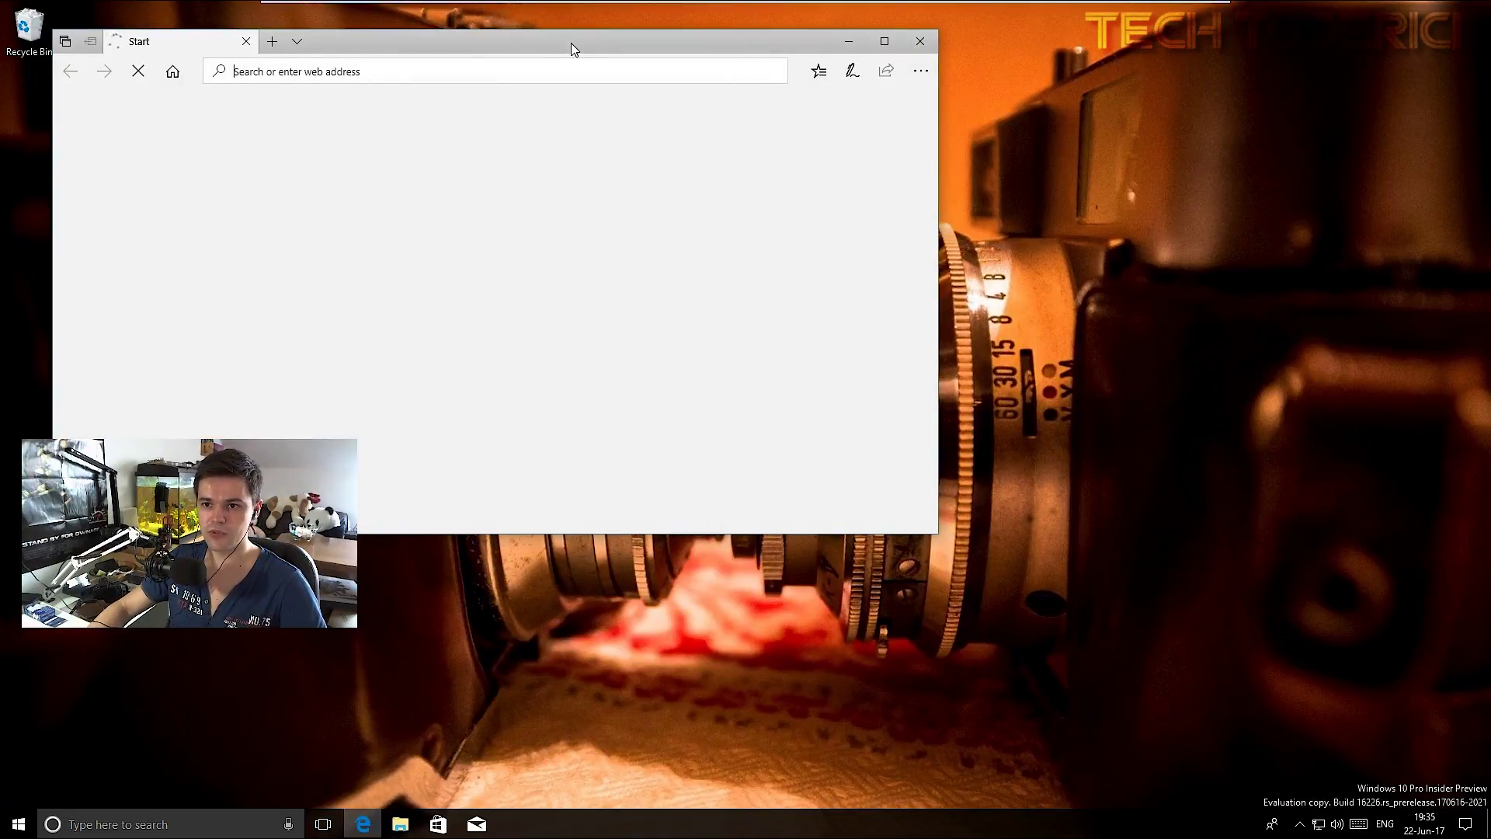
drag(571, 43, 806, 144)
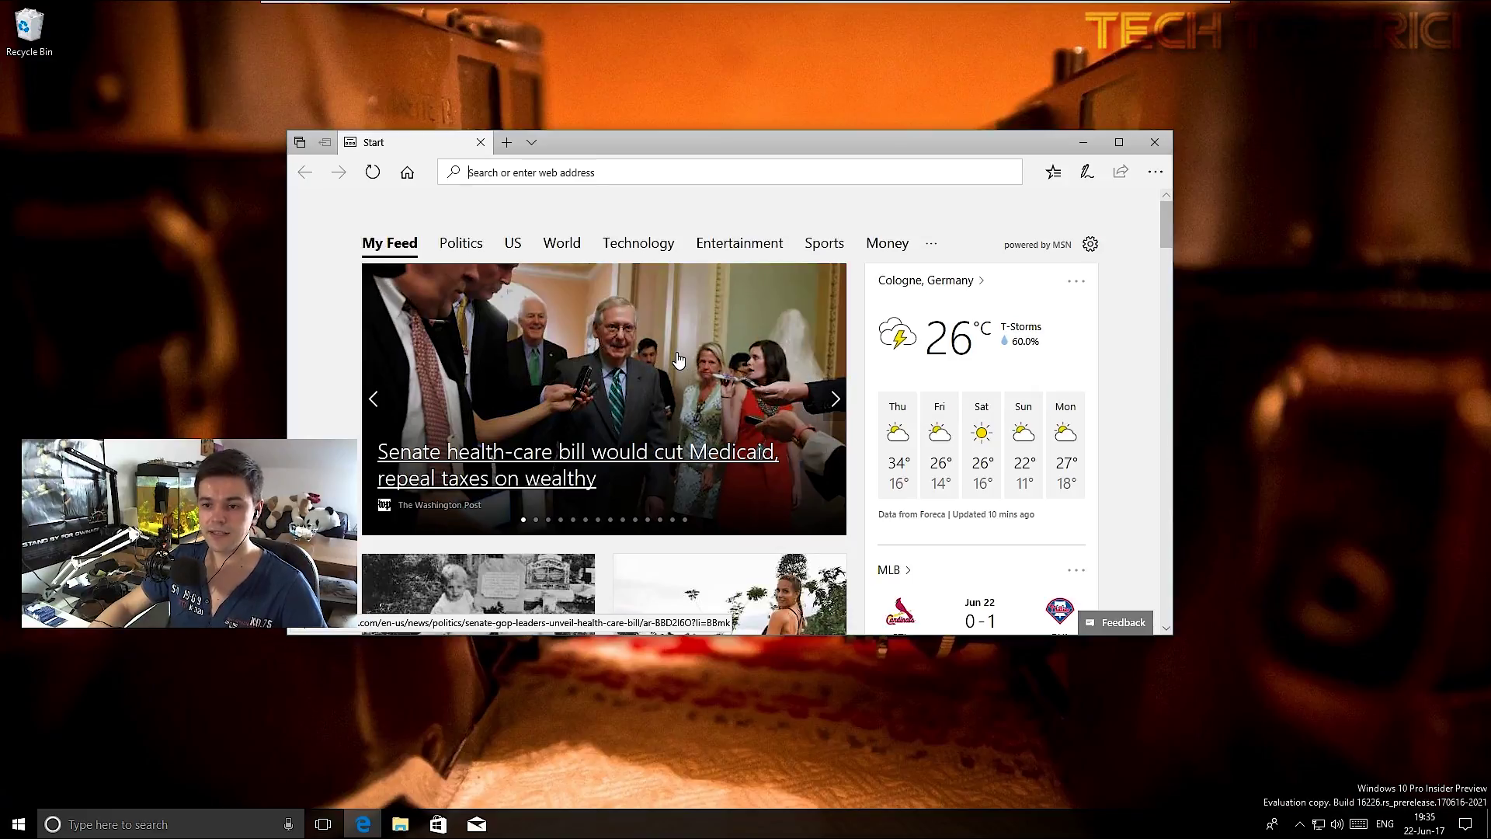
click(1155, 172)
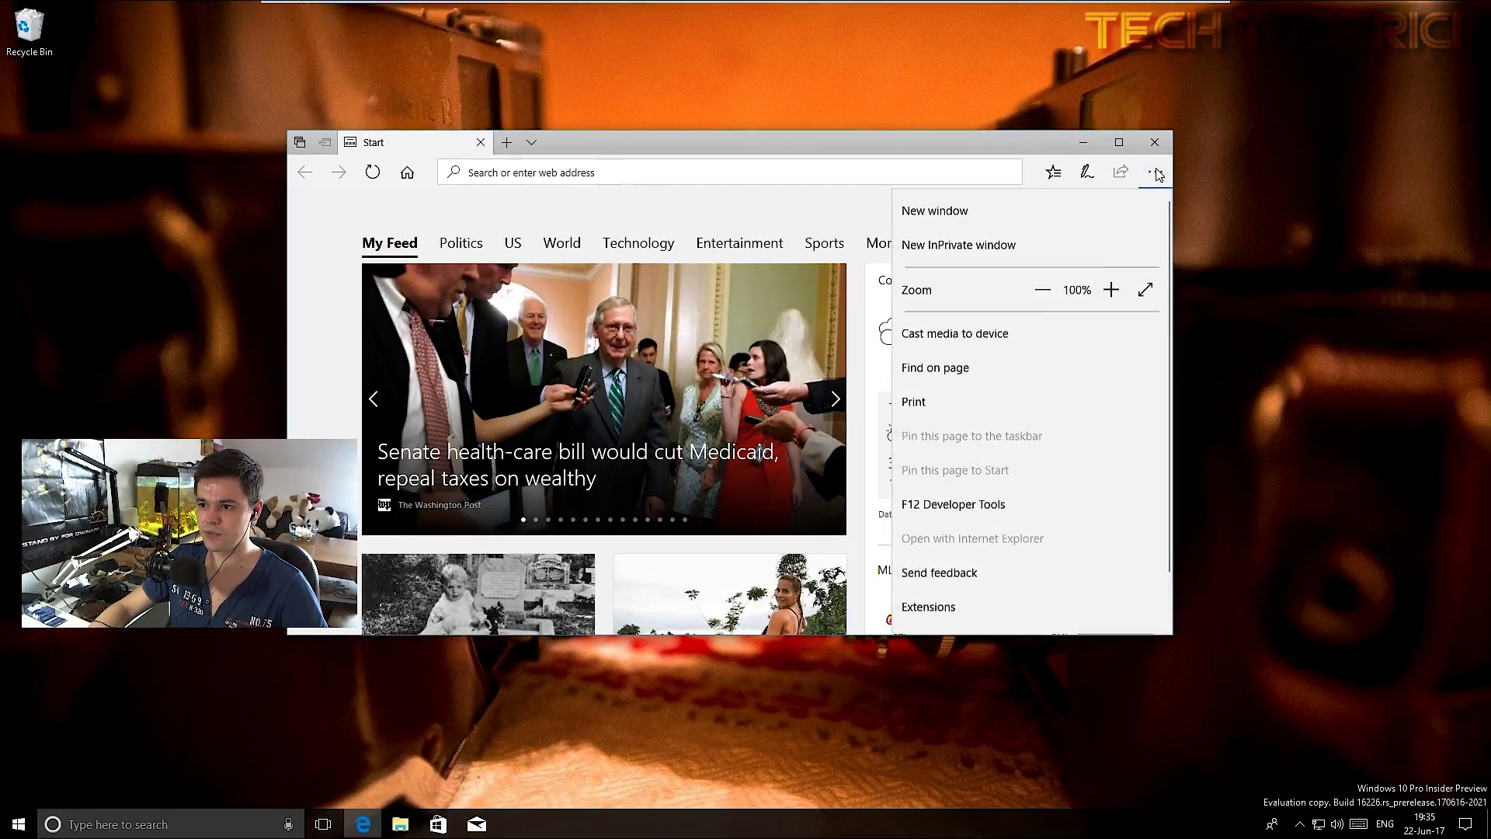
click(1067, 174)
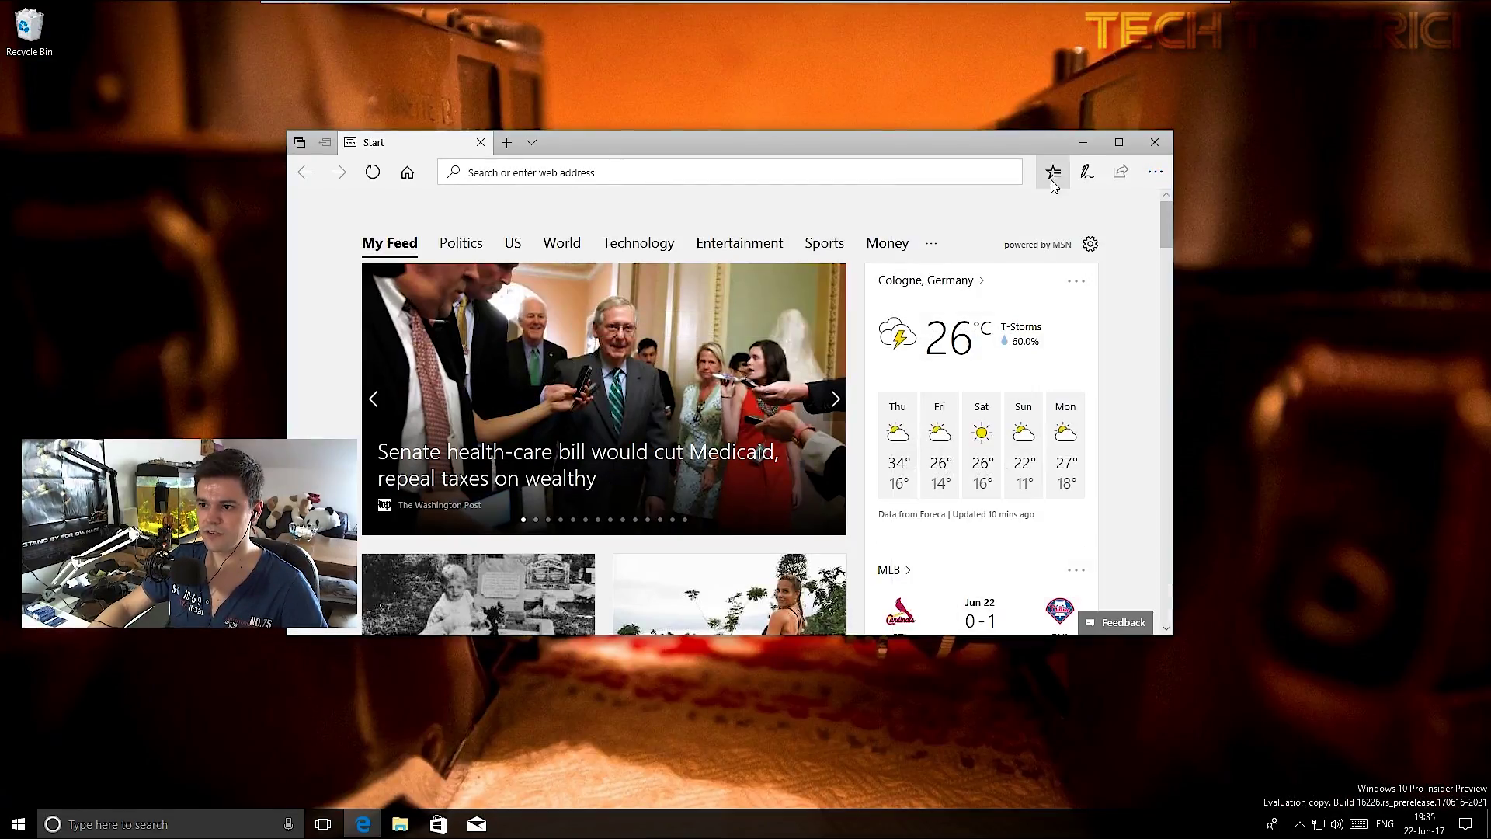
click(1156, 171)
scroll(1002, 606, down, 1)
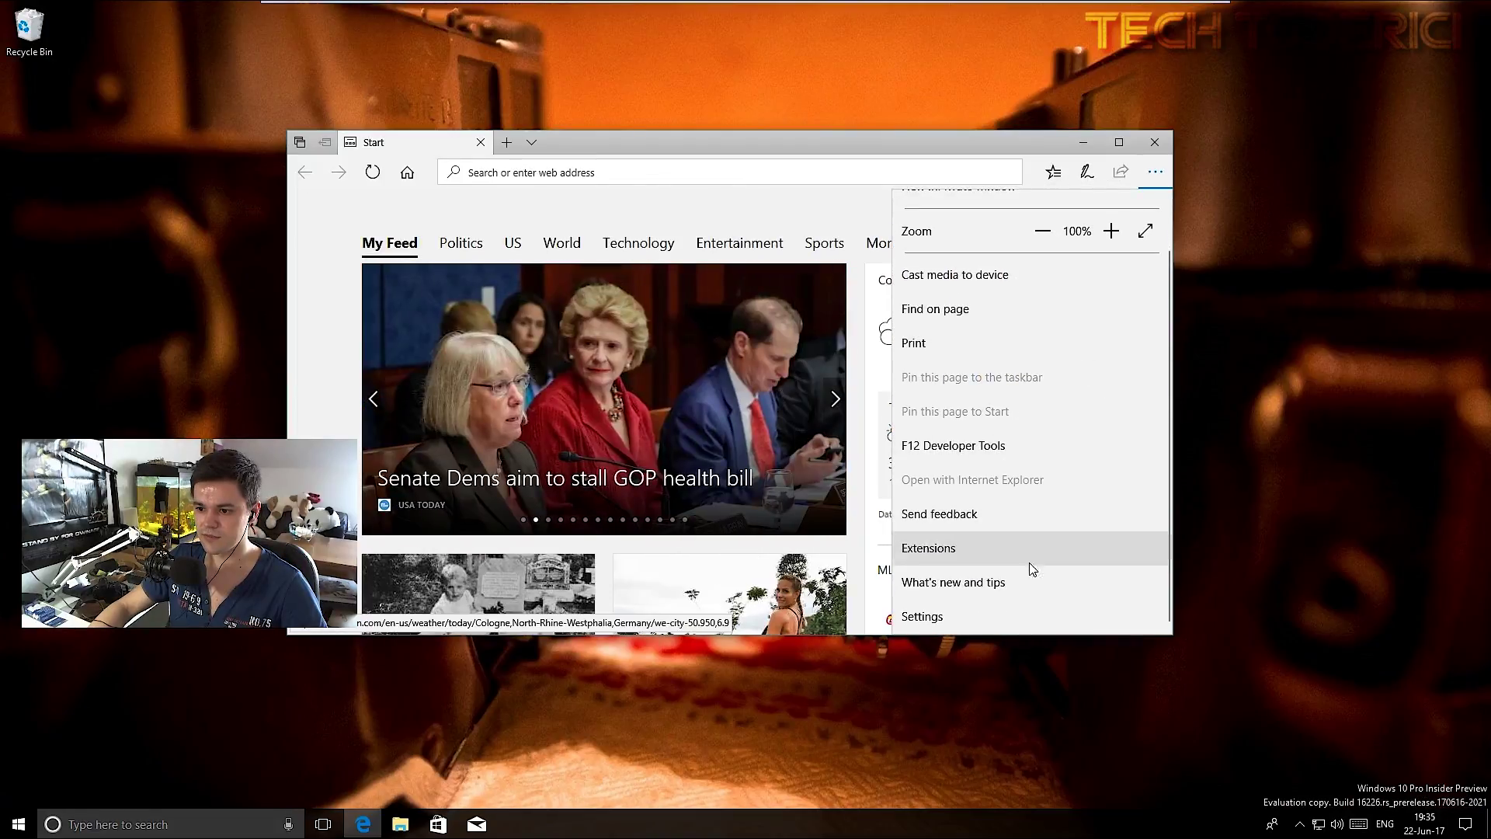
click(1010, 616)
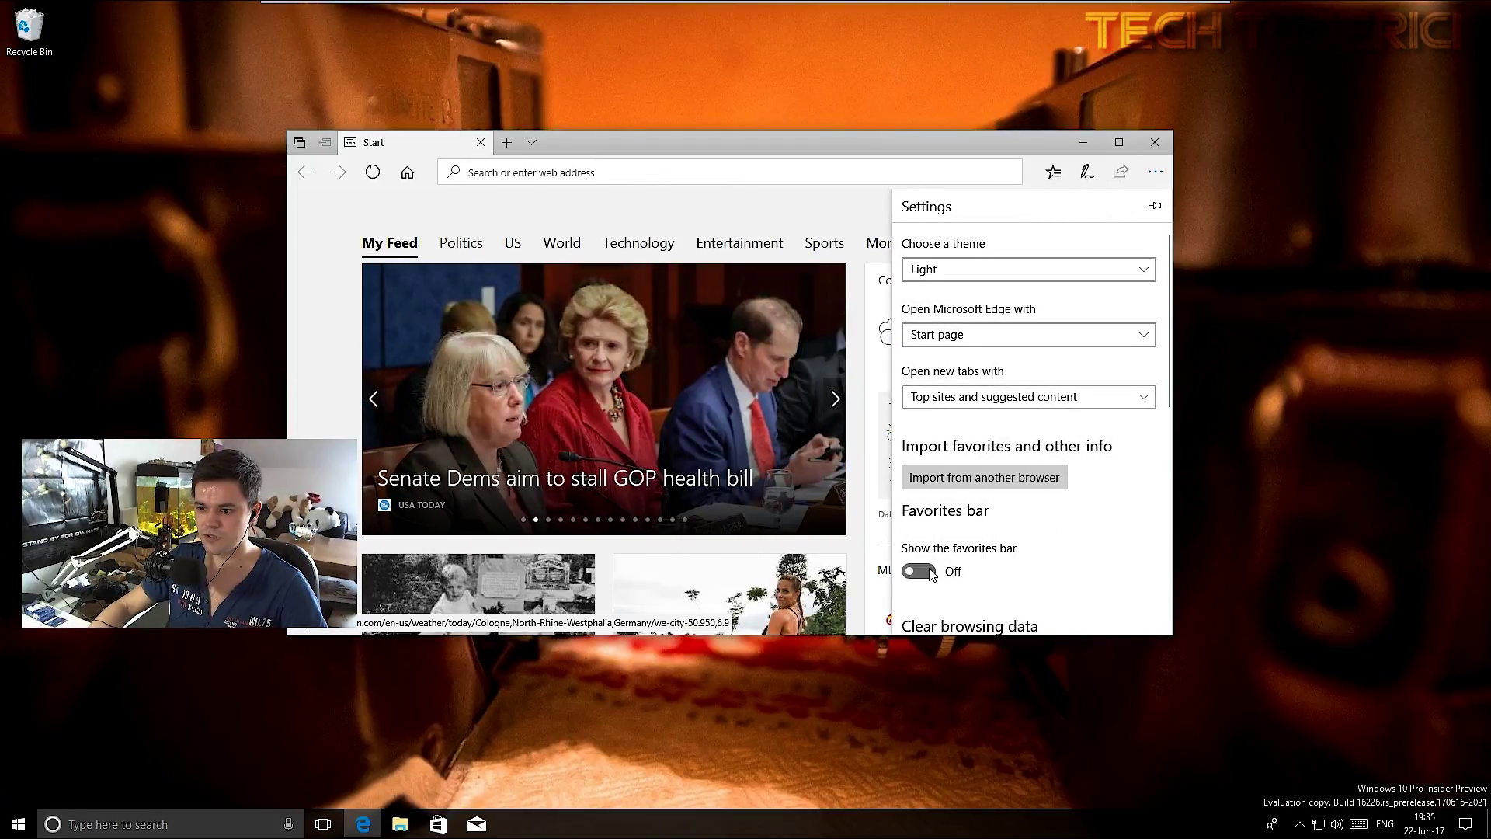
click(920, 572)
click(741, 233)
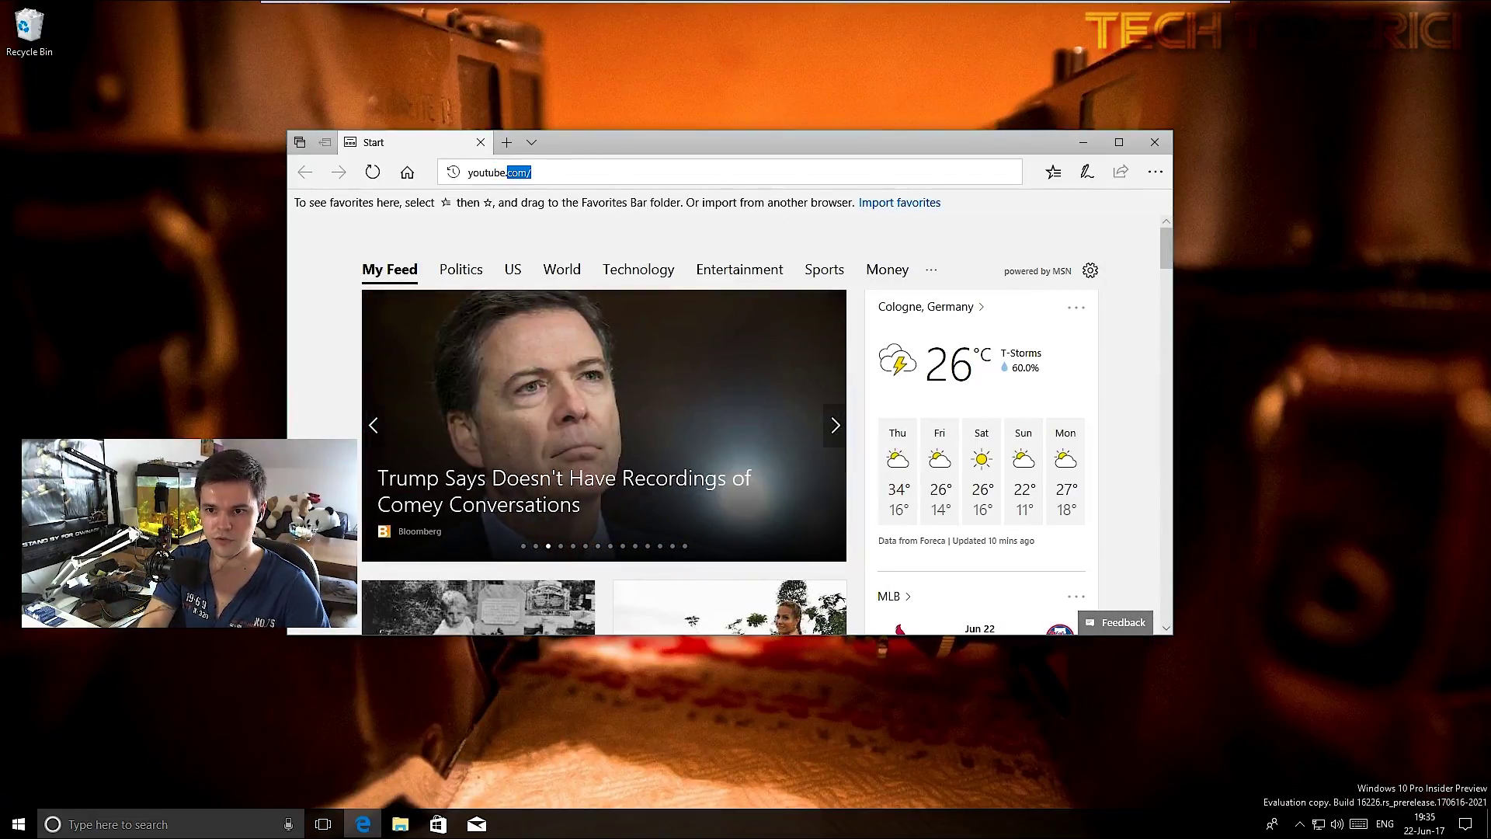
- Go to youtube.com and add it as a favorite on the favorites bar
text(youtube.)
key(Return)
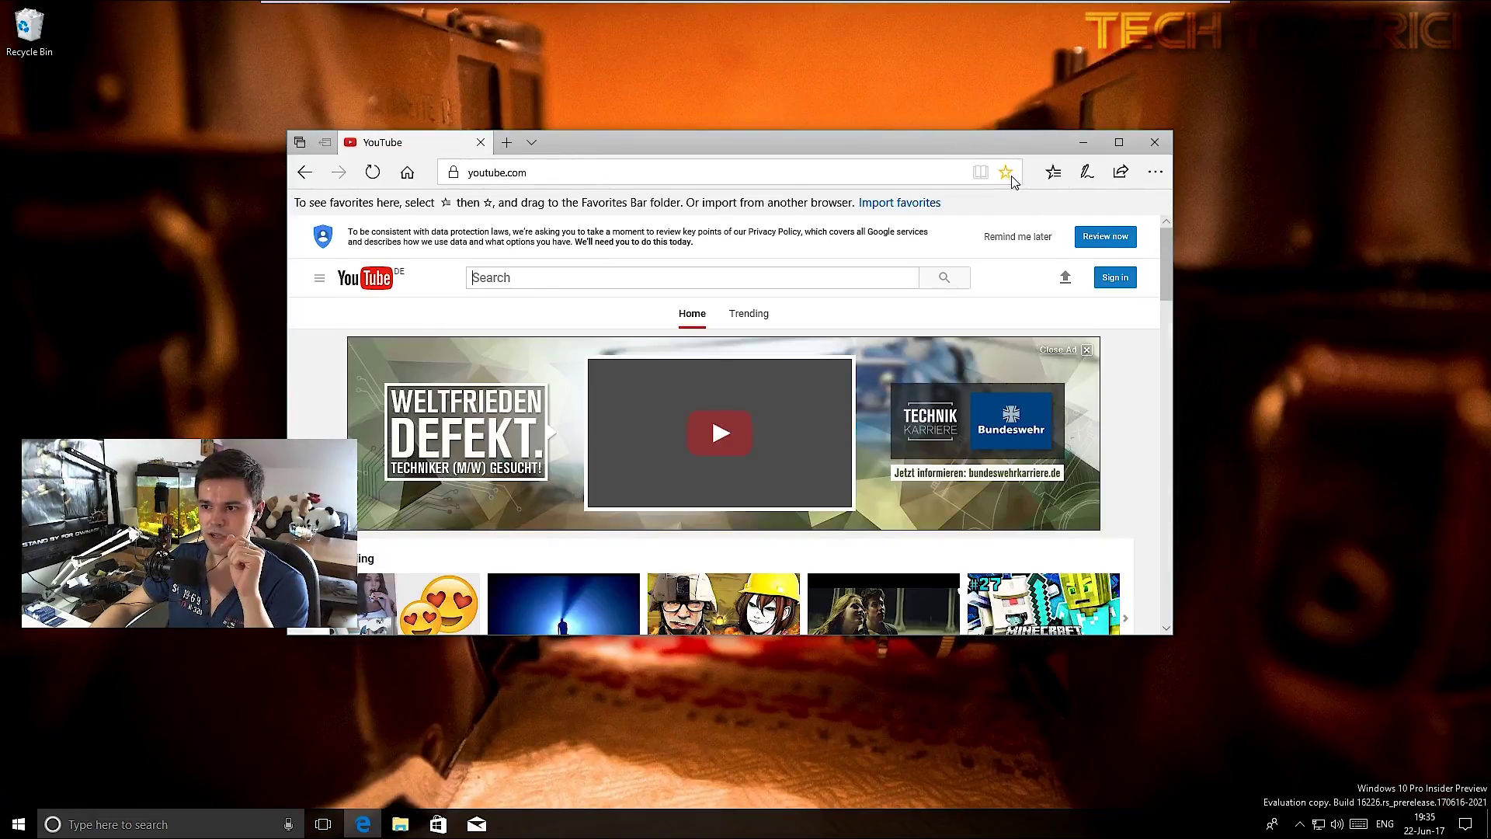
click(1006, 173)
click(975, 412)
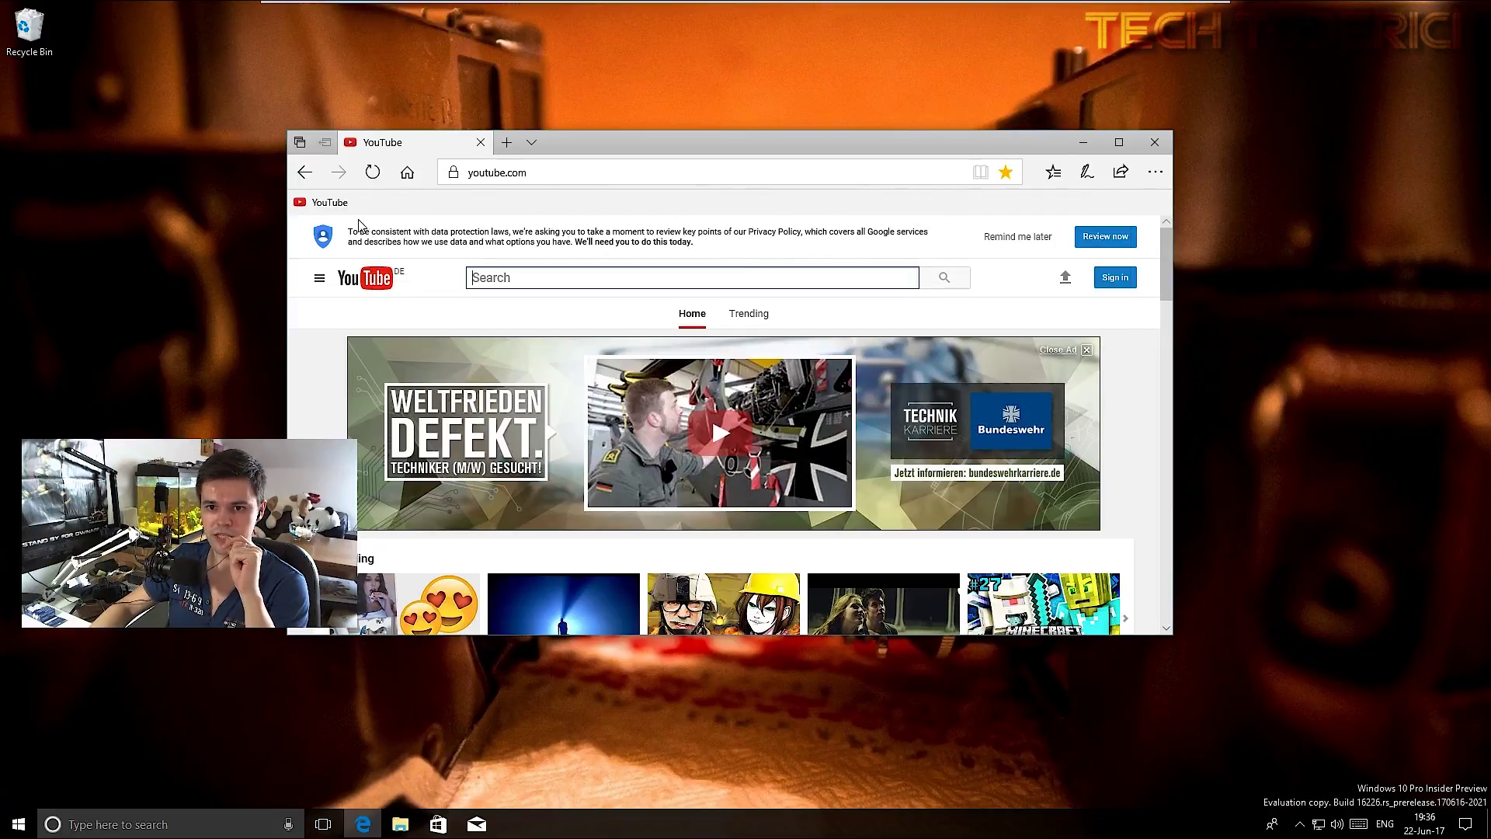
right_click(334, 203)
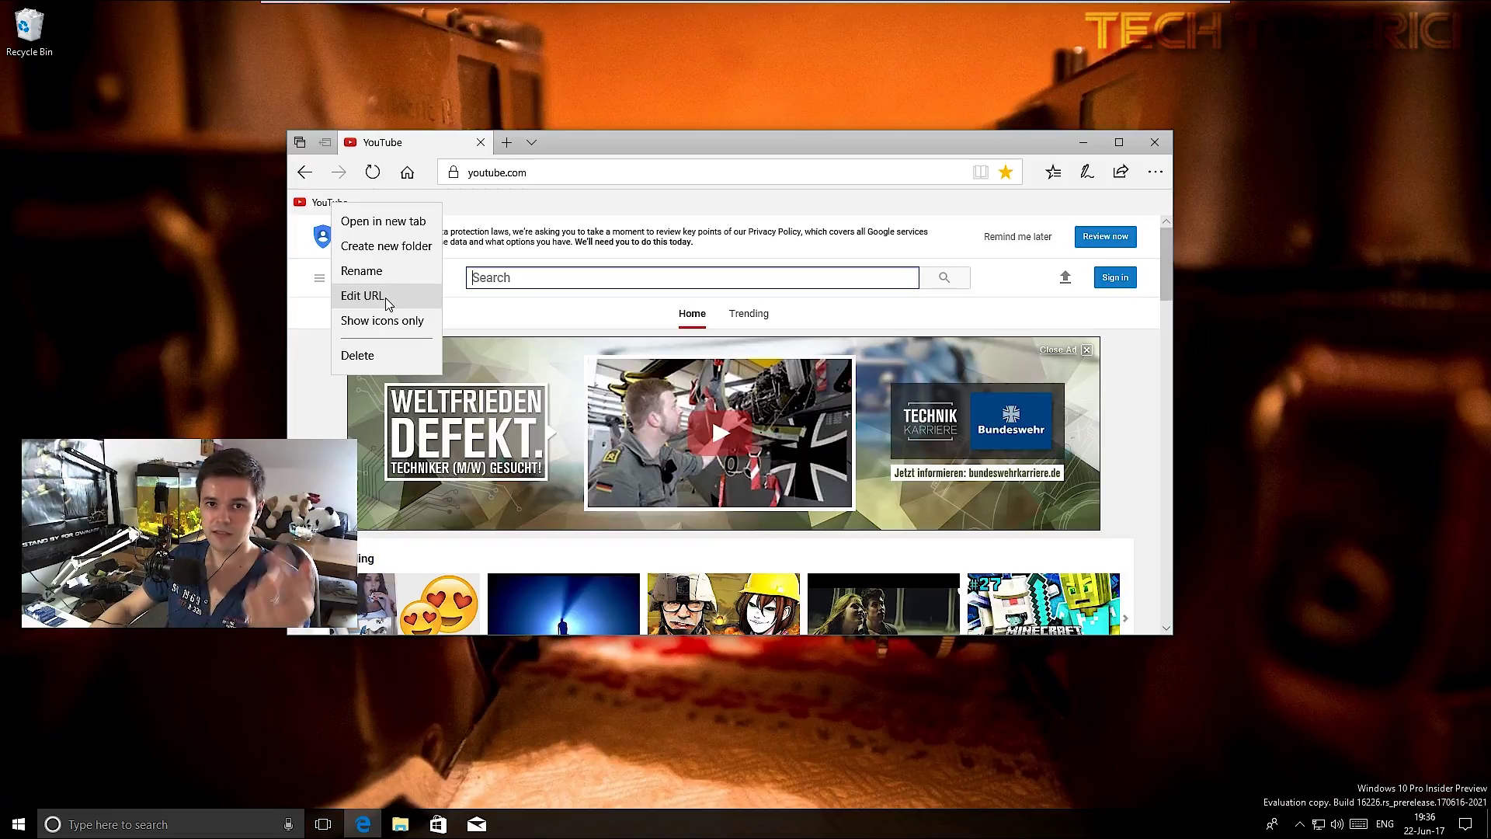
click(362, 296)
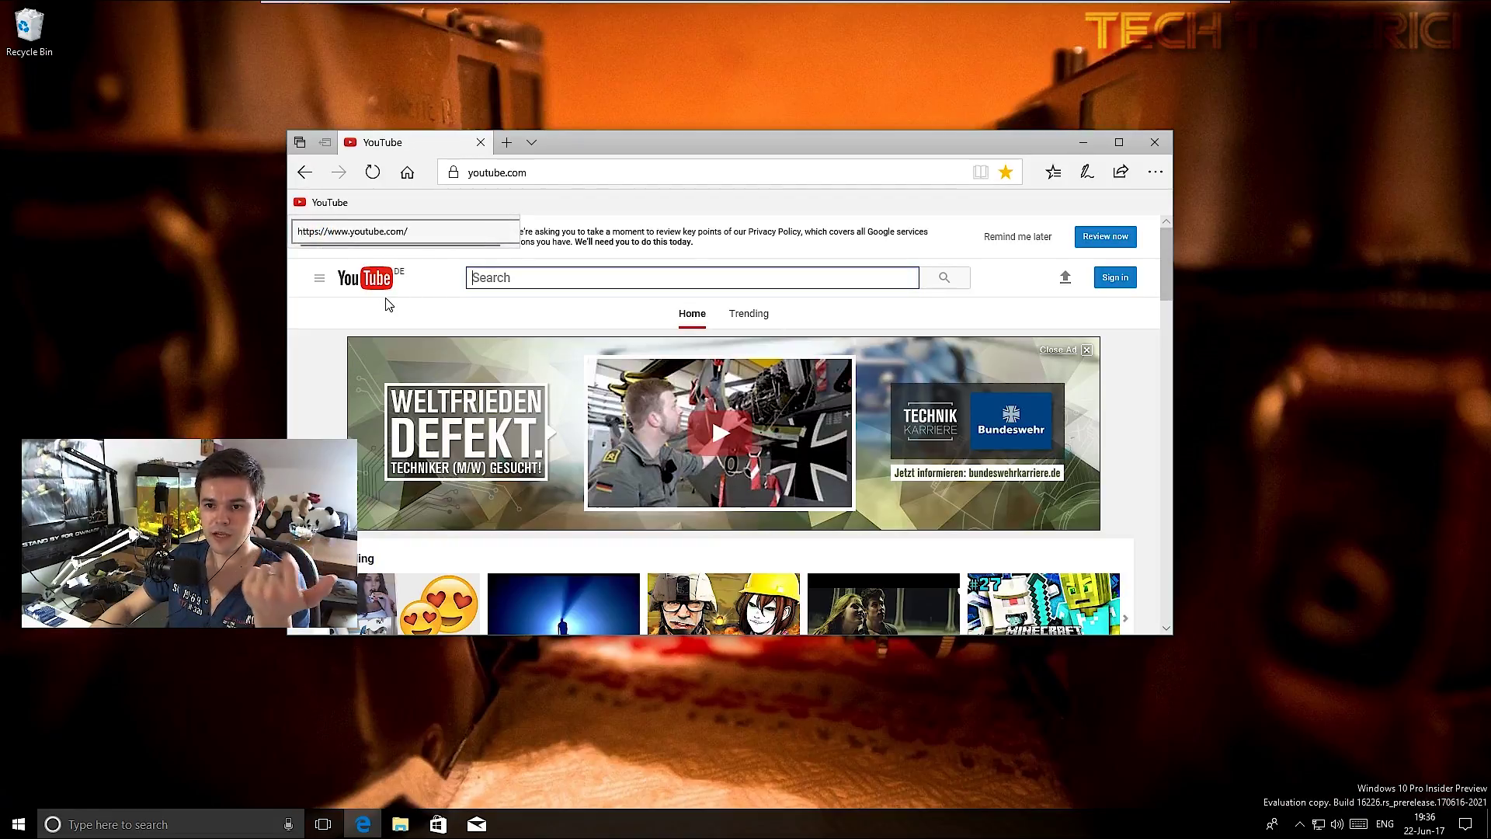
key(ctrl+a)
key(End)
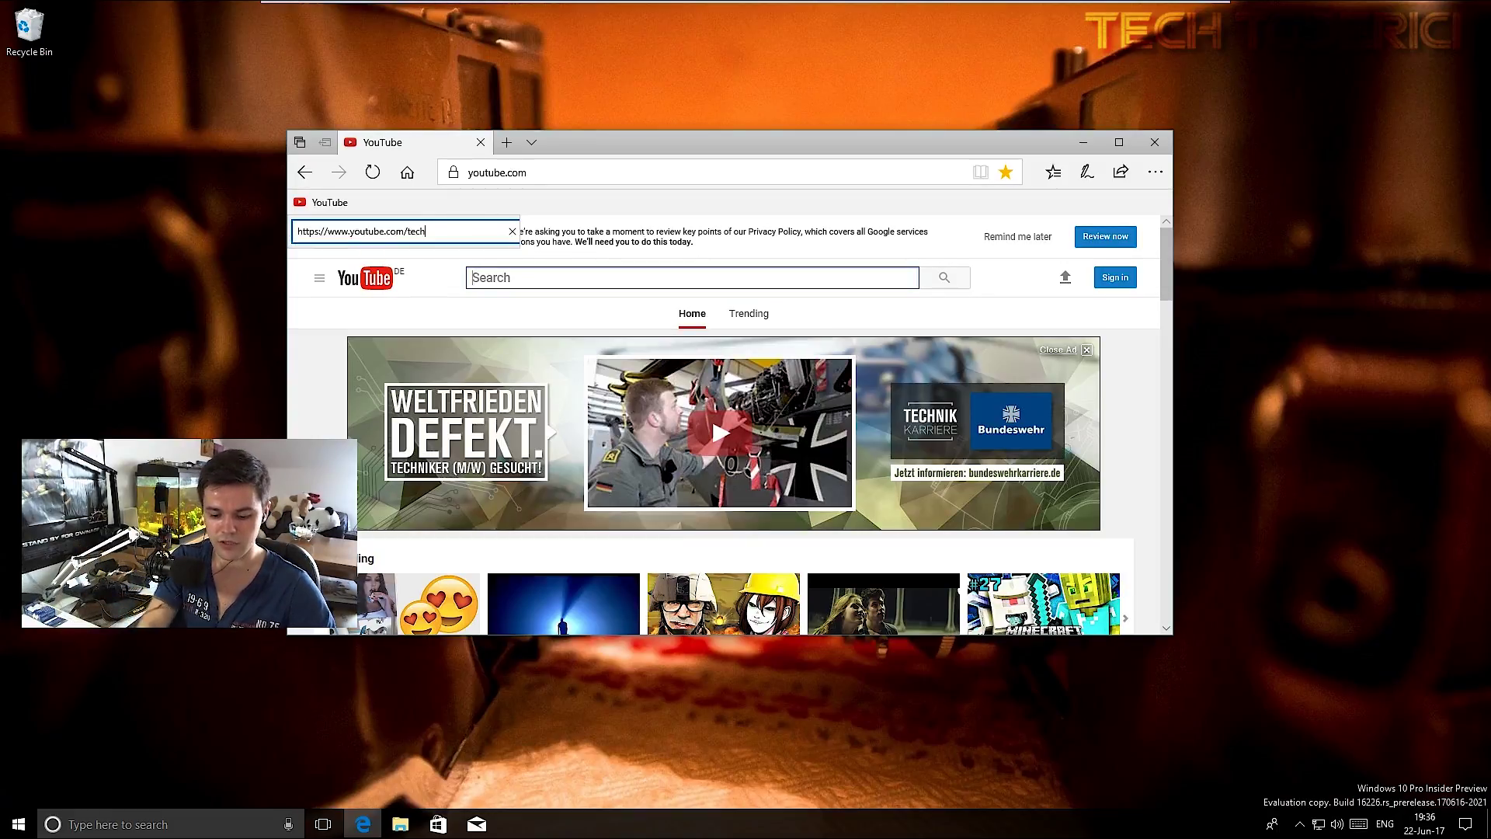
key(BackSpace)
key(BackSpace)
text(into)
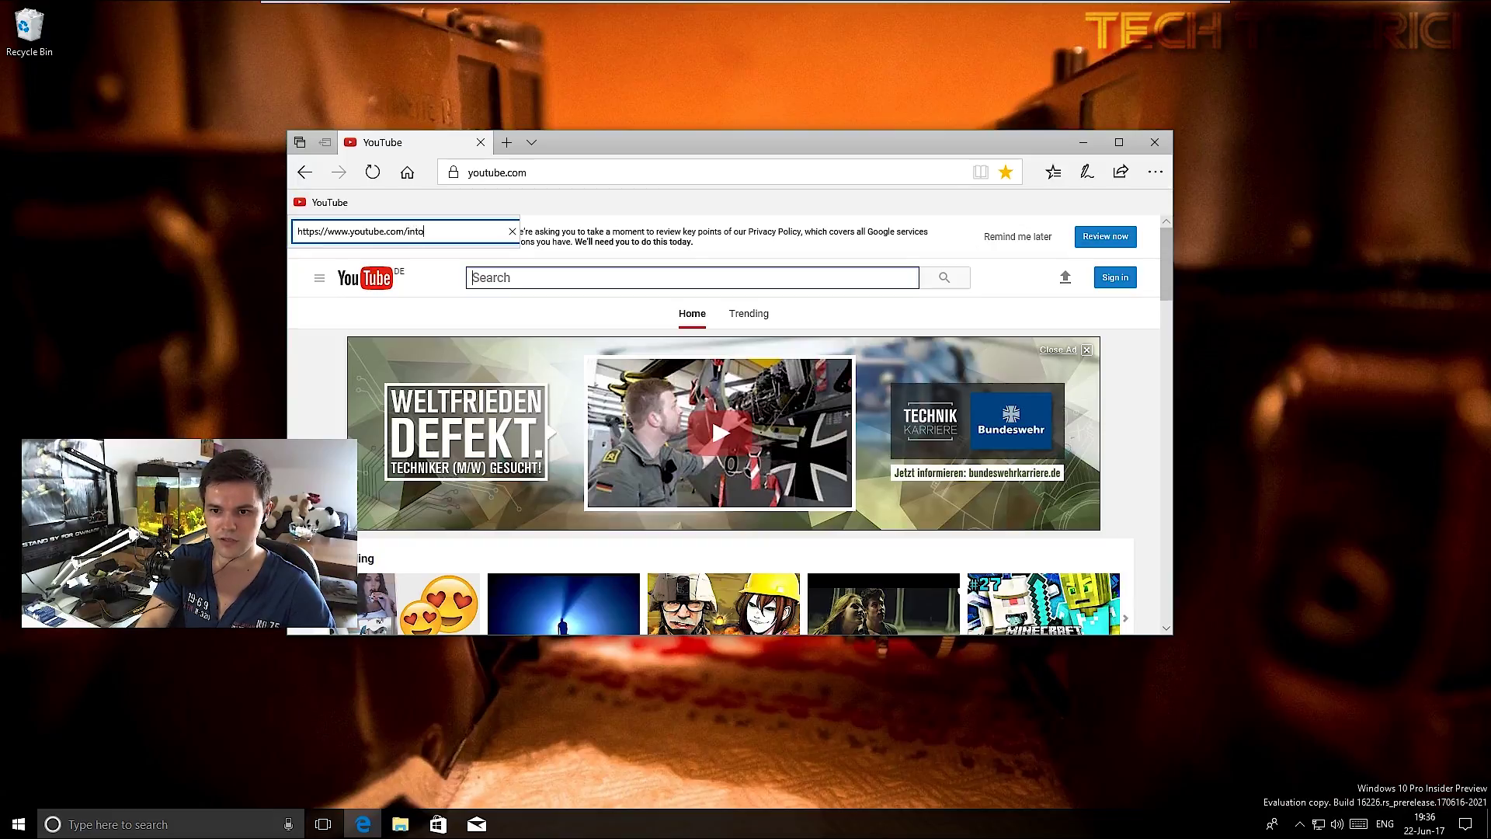
text(smartphones)
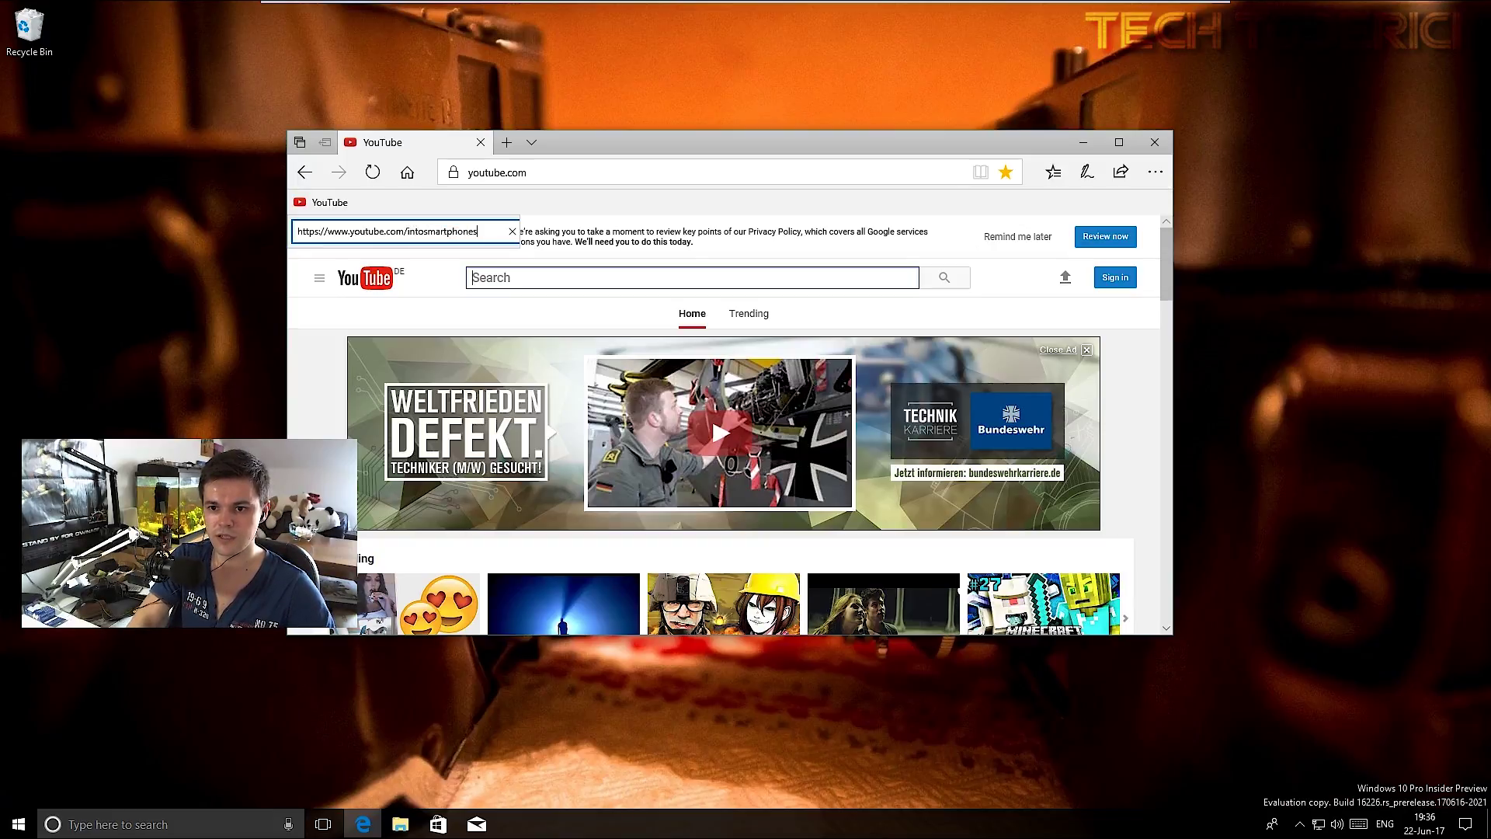
key(Return)
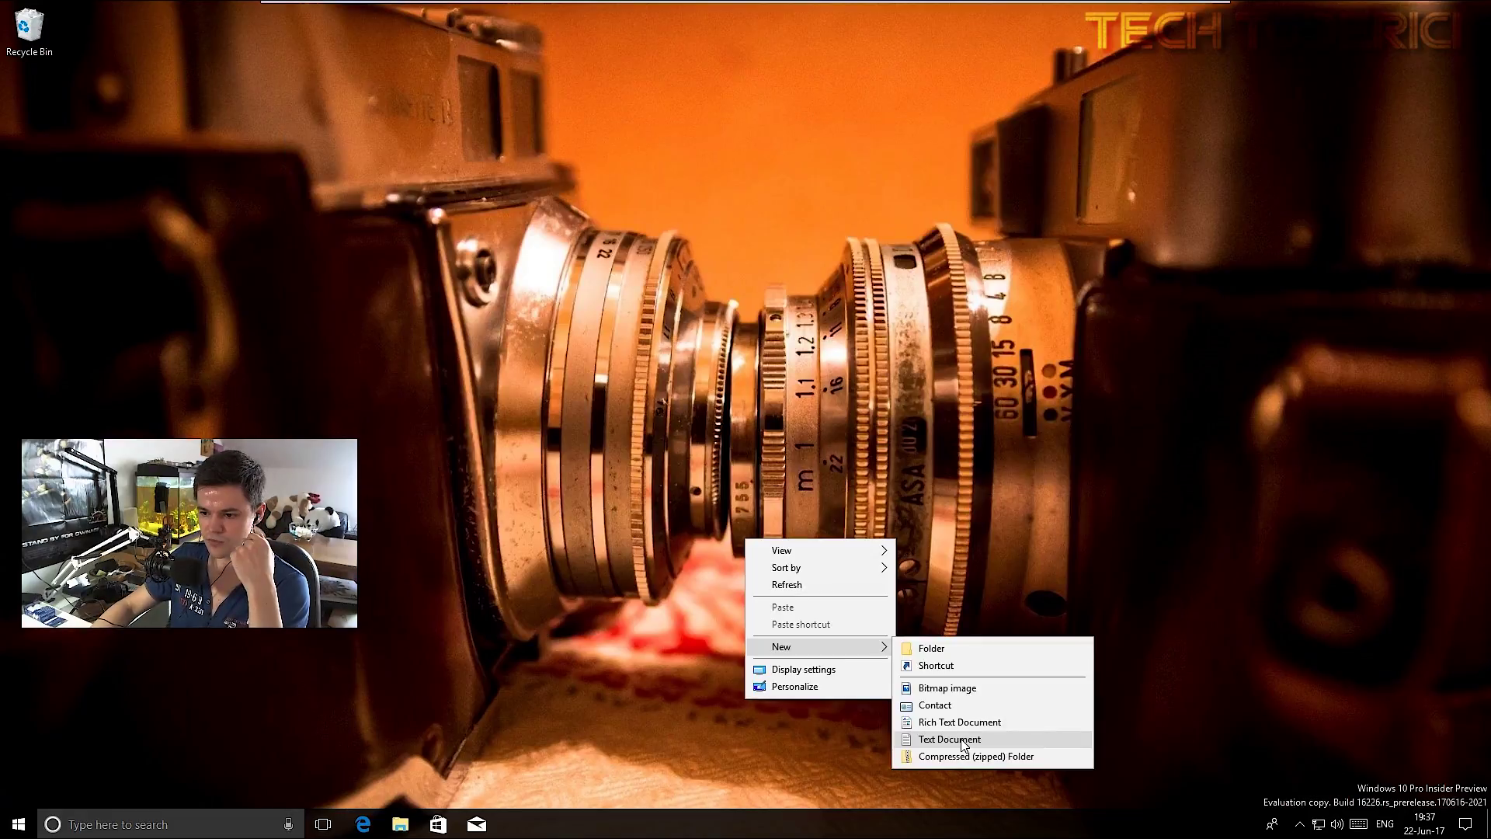
- Create New Text Document.txt on the desktop and open it in Notepad
click(901, 734)
double_click(723, 723)
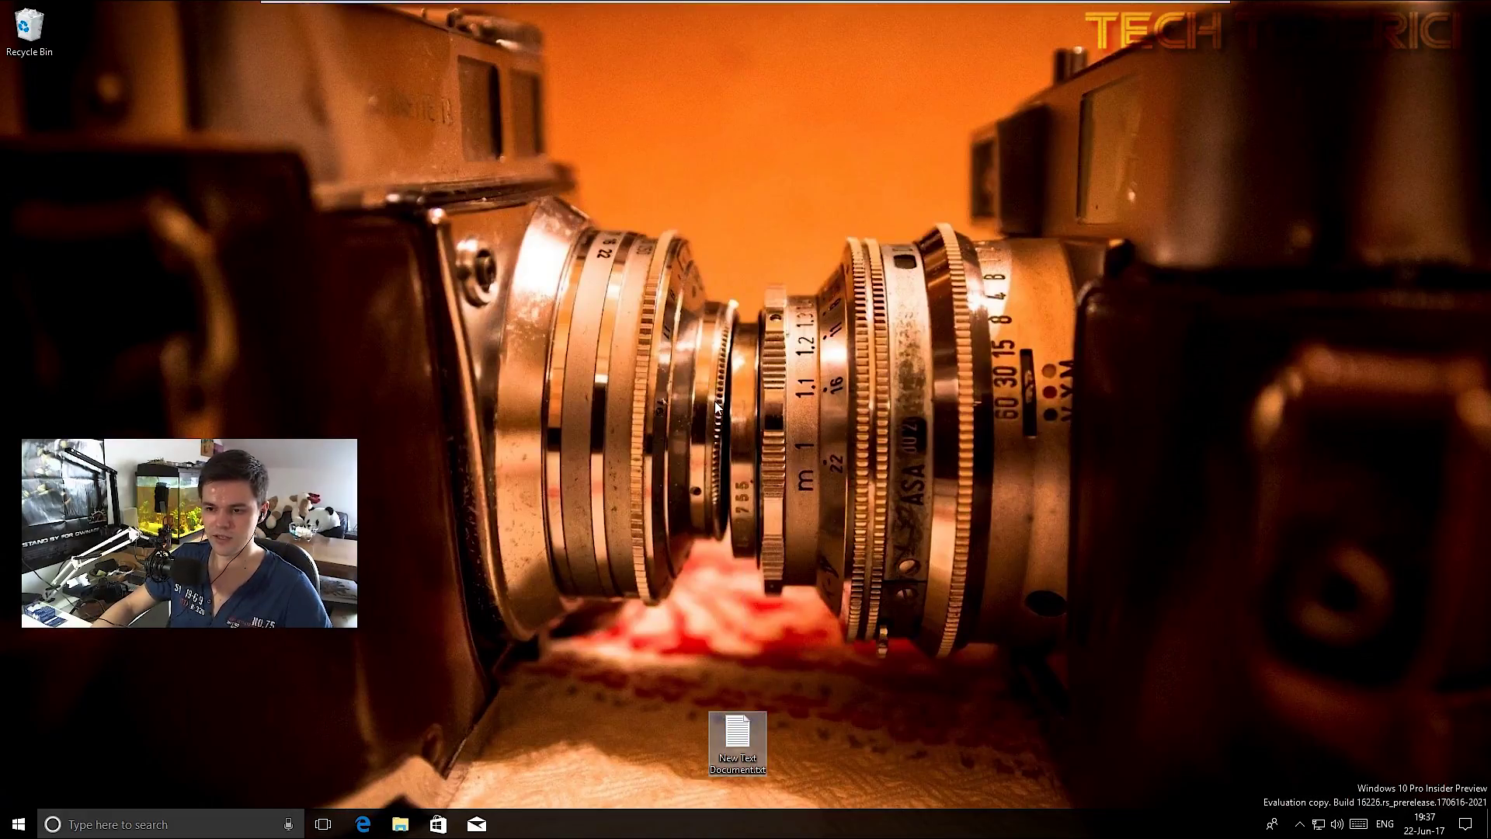
drag(580, 237, 723, 303)
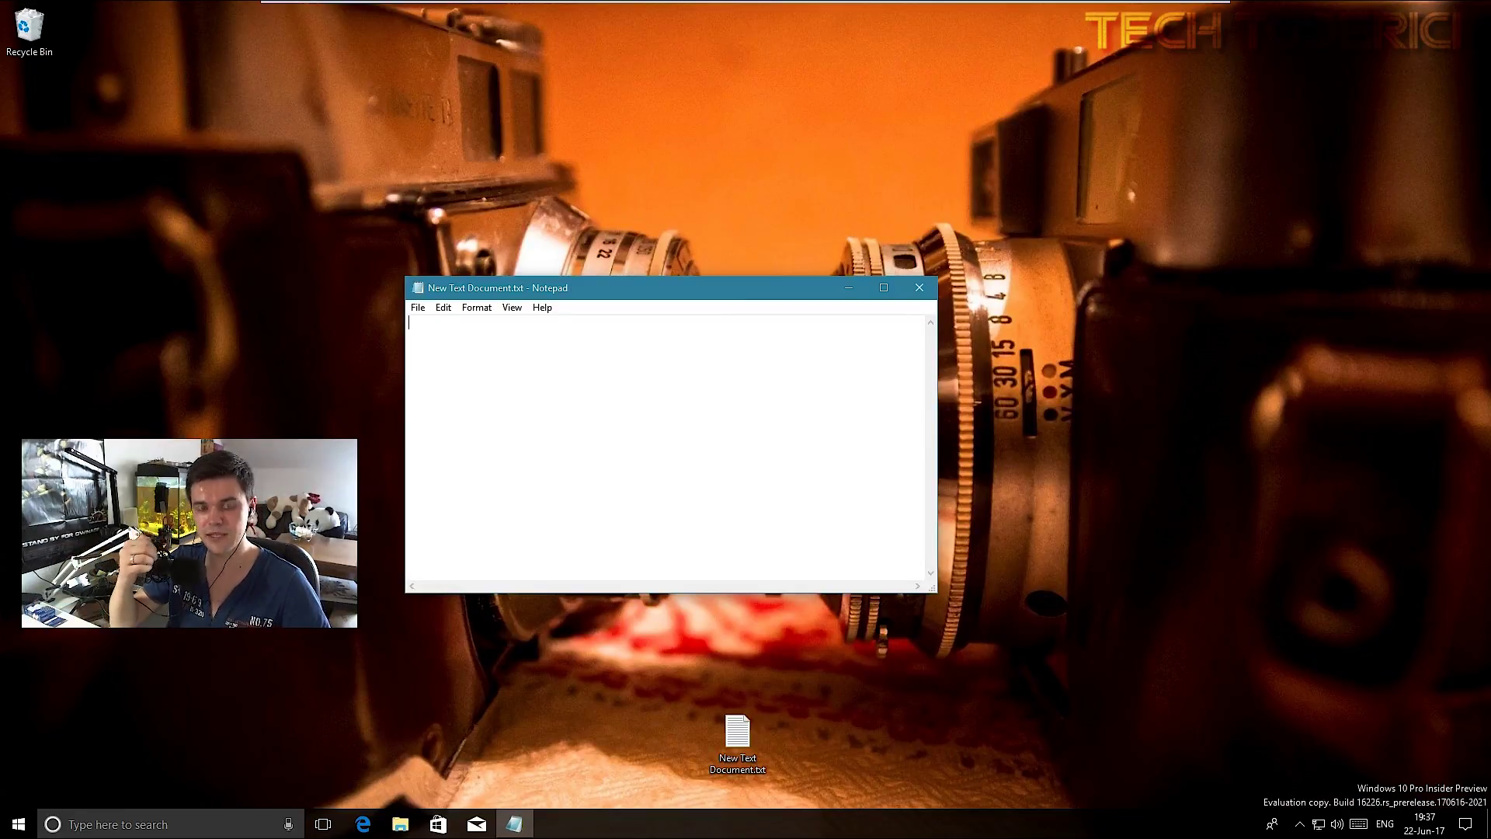
- Type 'windows+;' and open the emoji panel with Win+; at the end of the line
text(windows+)
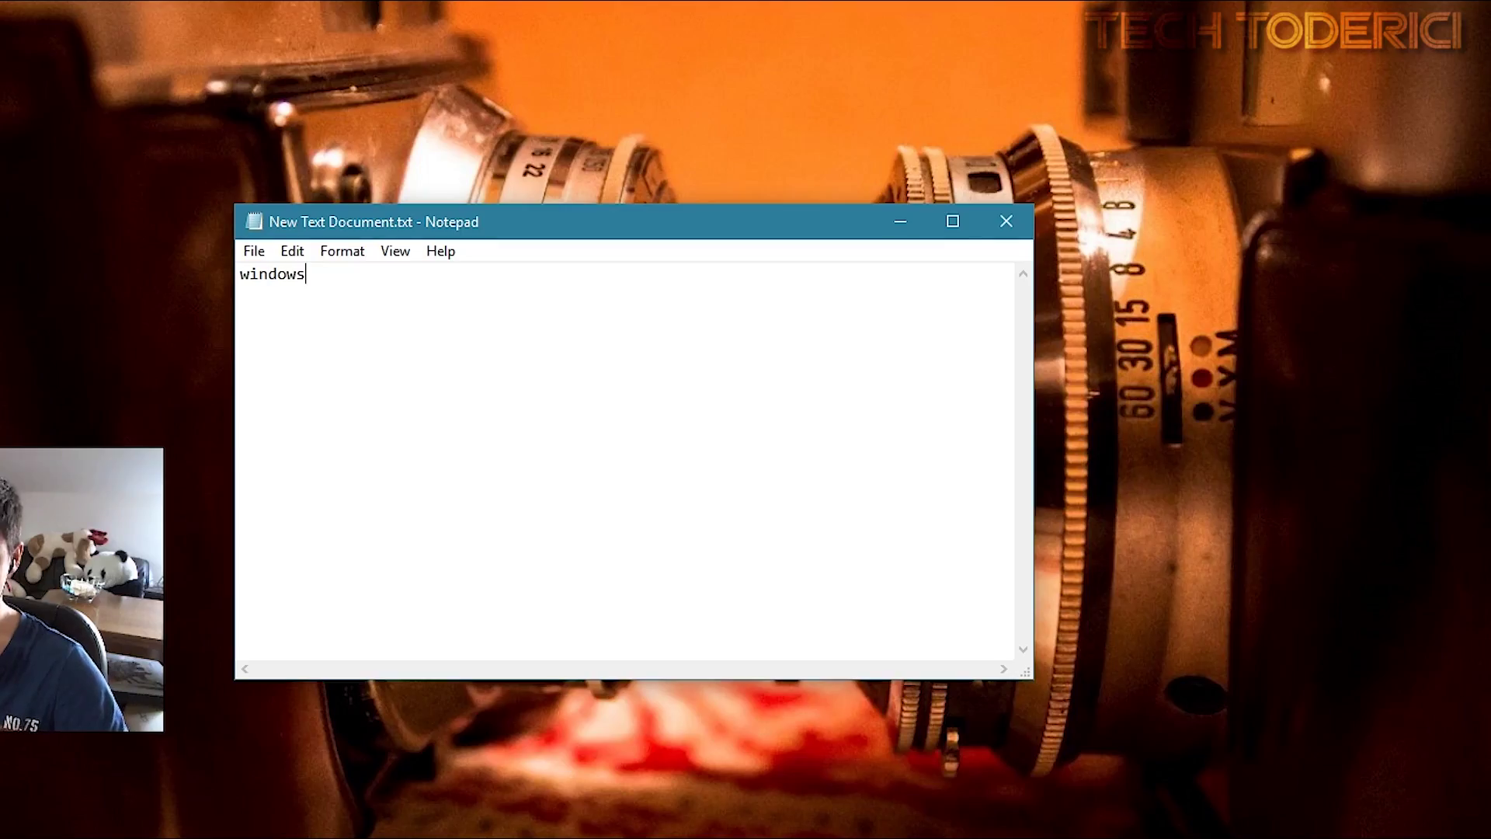
text(;)
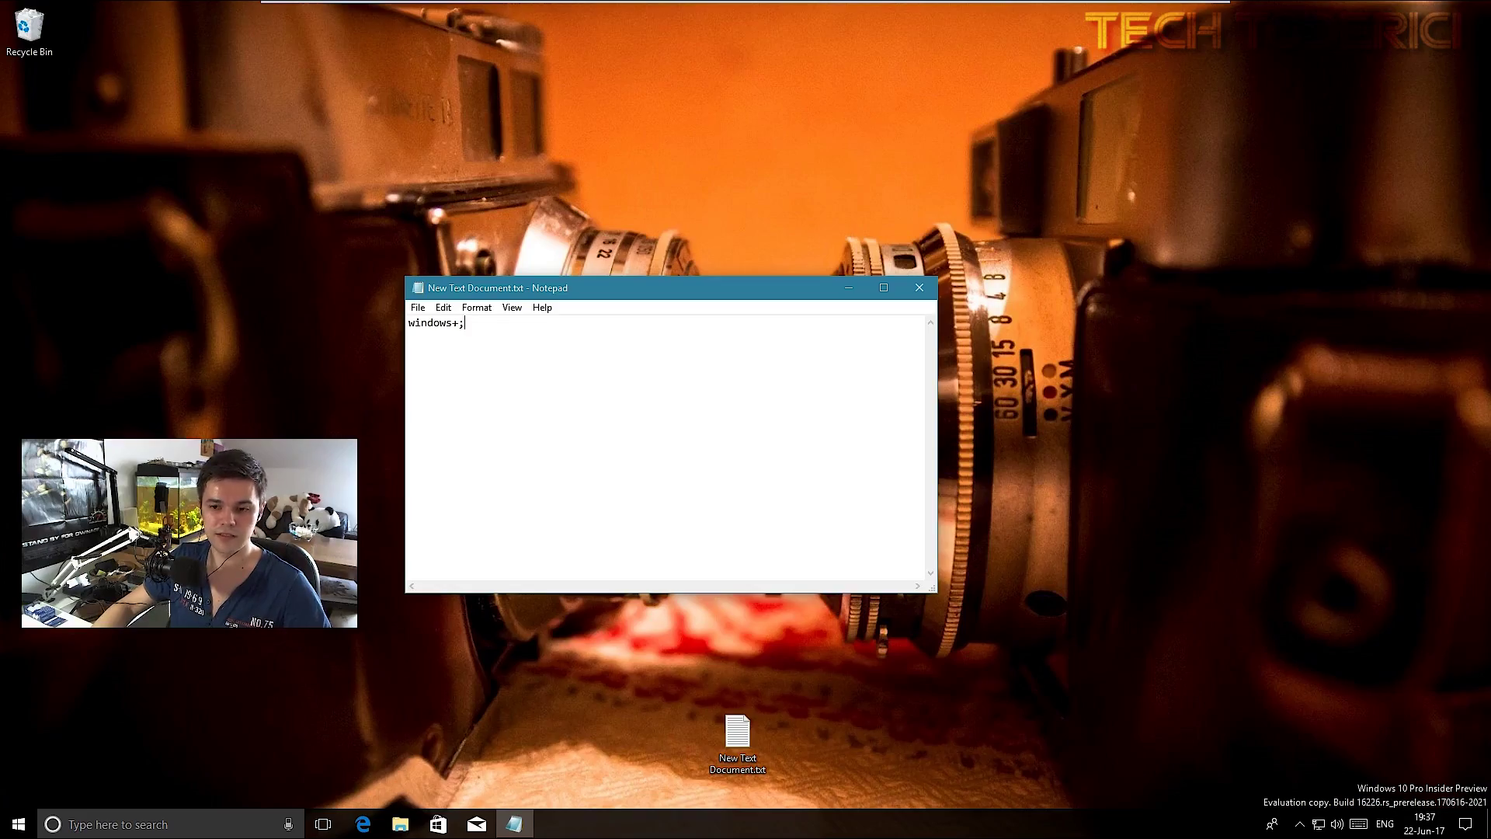
key(ctrl+a)
key(Right)
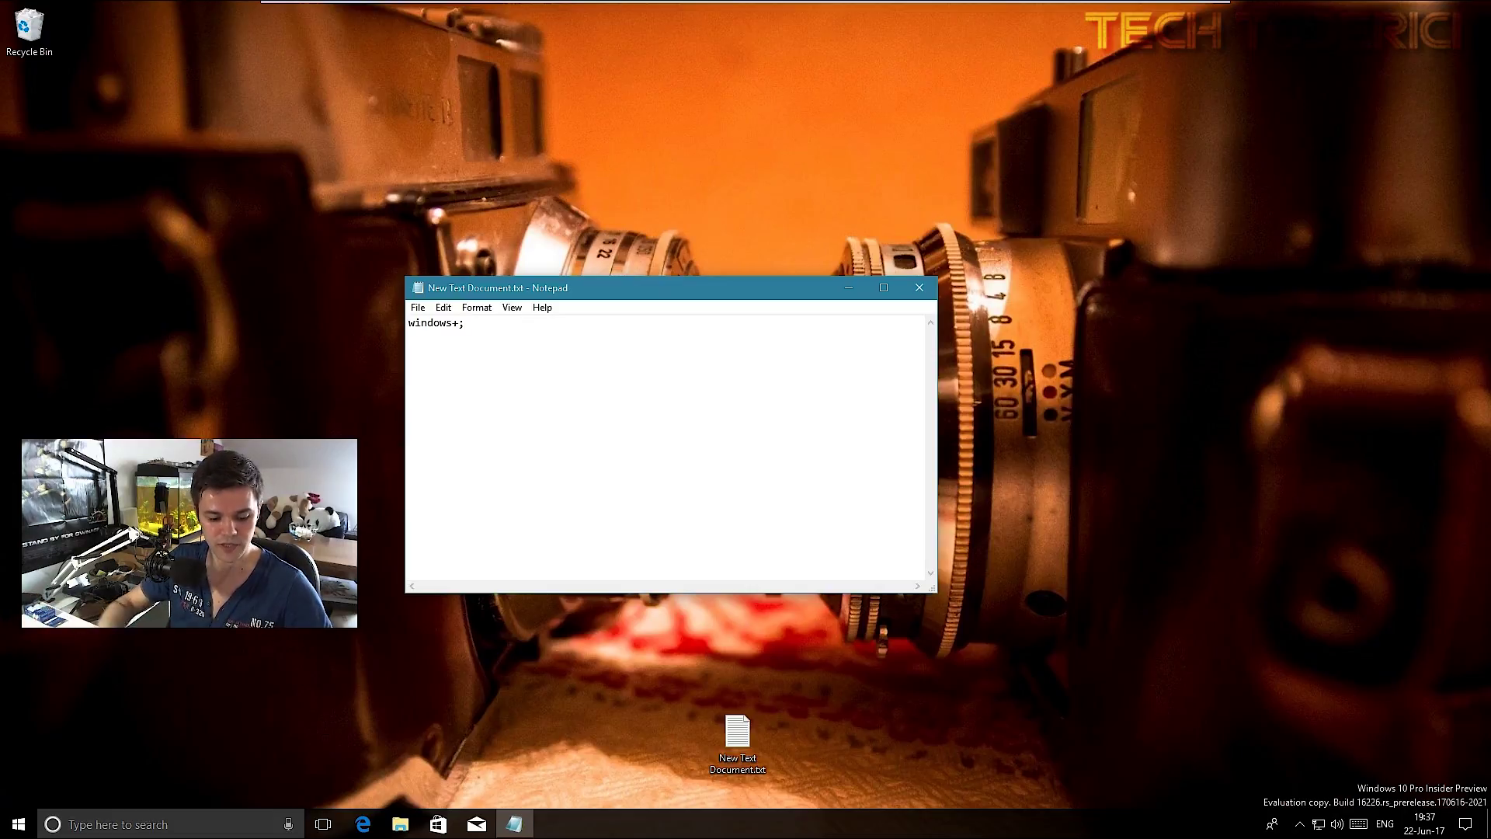
key(super+semicolon)
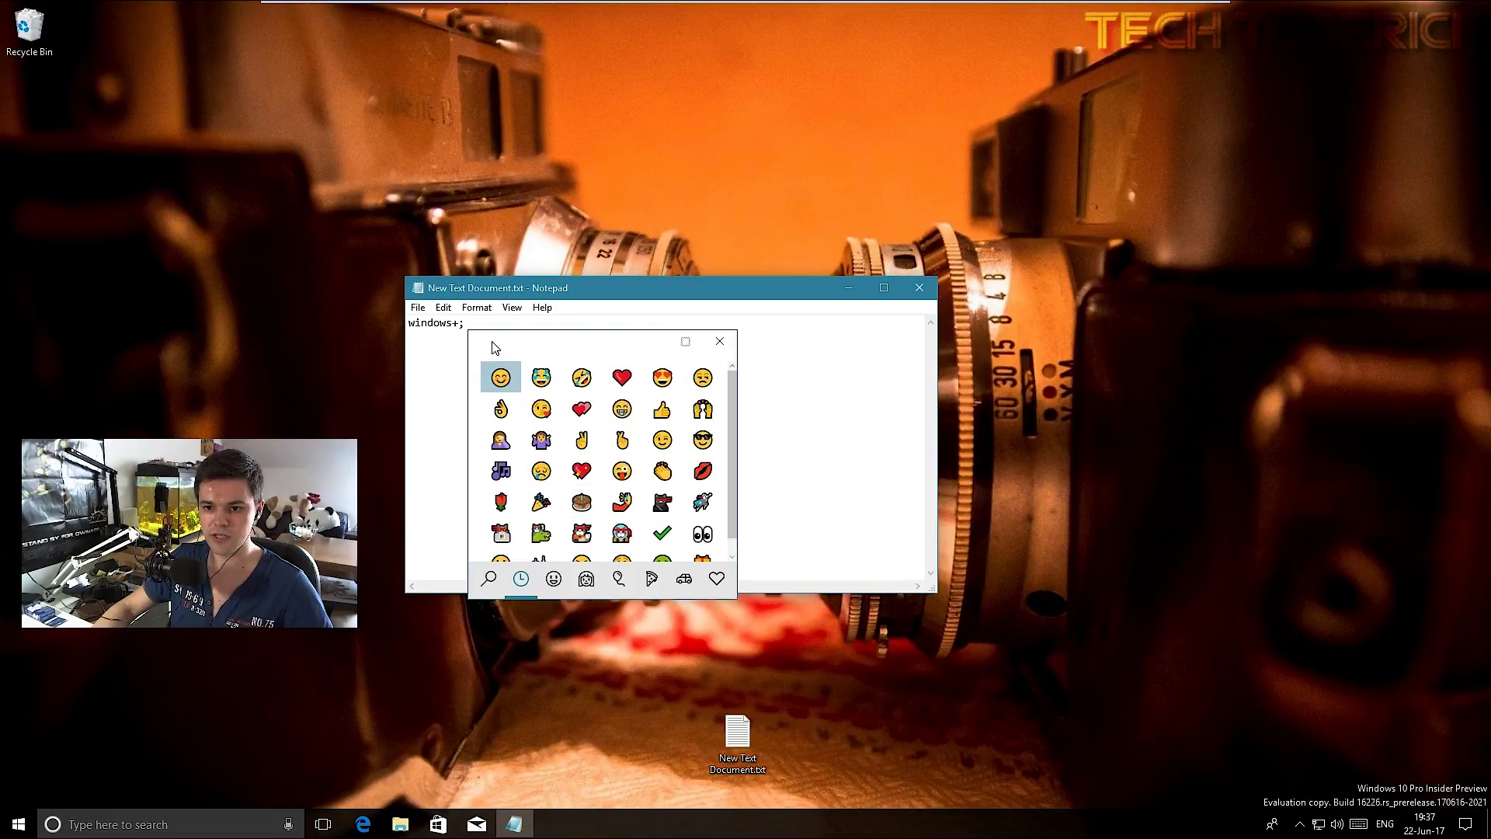
- Search the emoji panel for 'angr' and insert the angry face emoji
key(Escape)
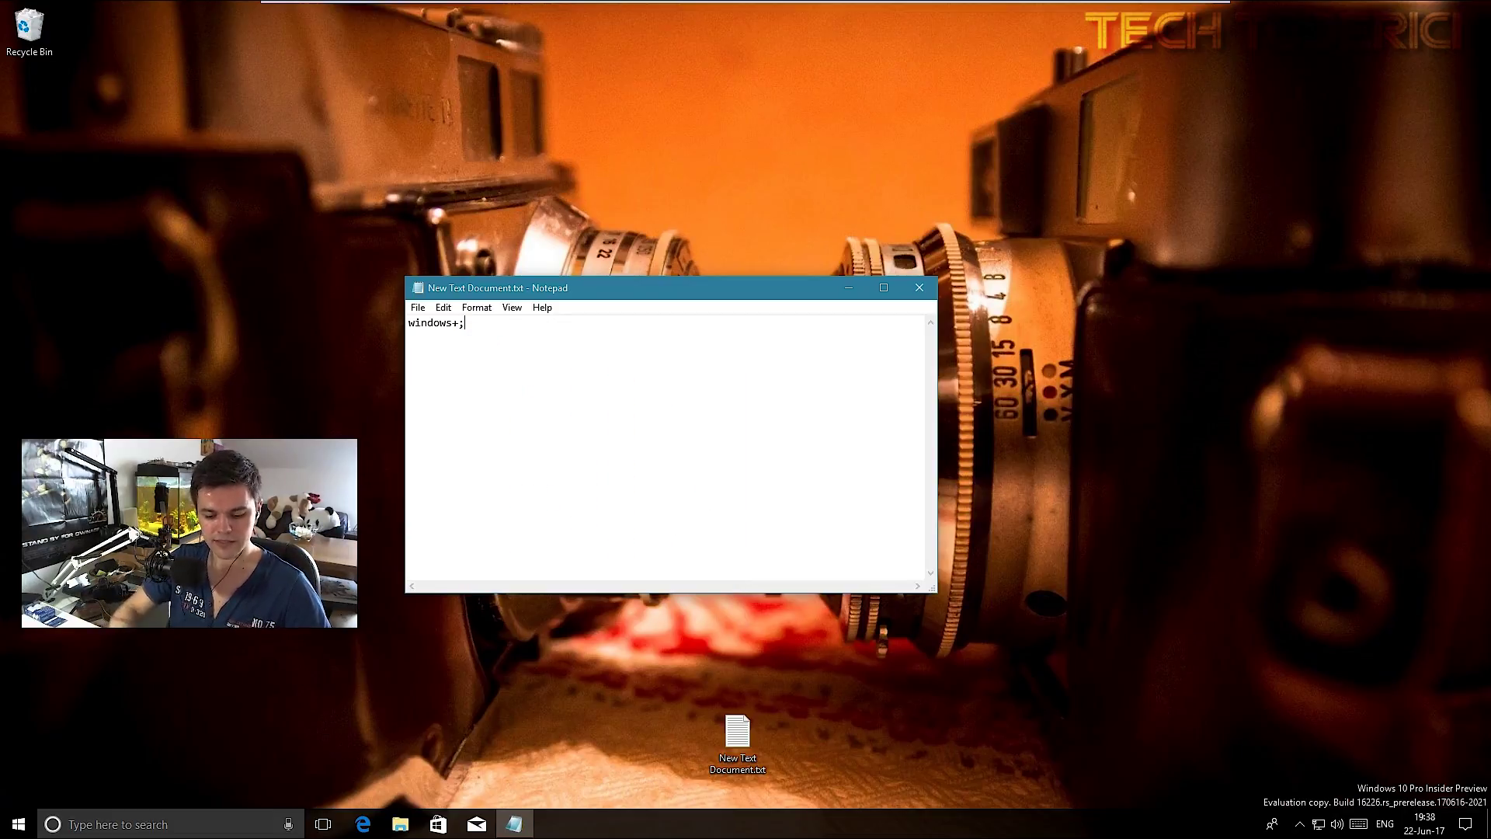
key(super+semicolon)
text(angr)
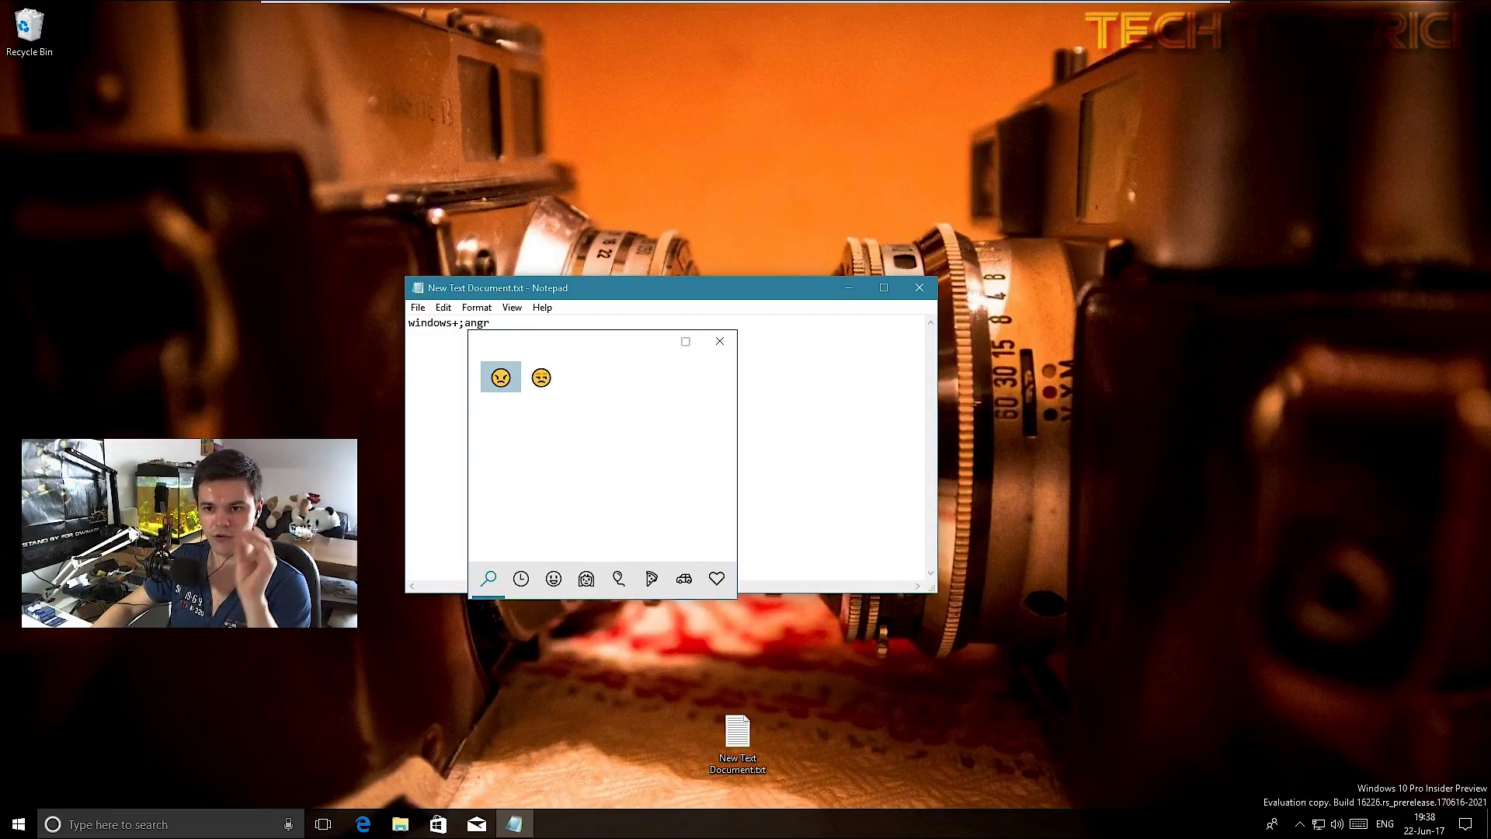
click(508, 385)
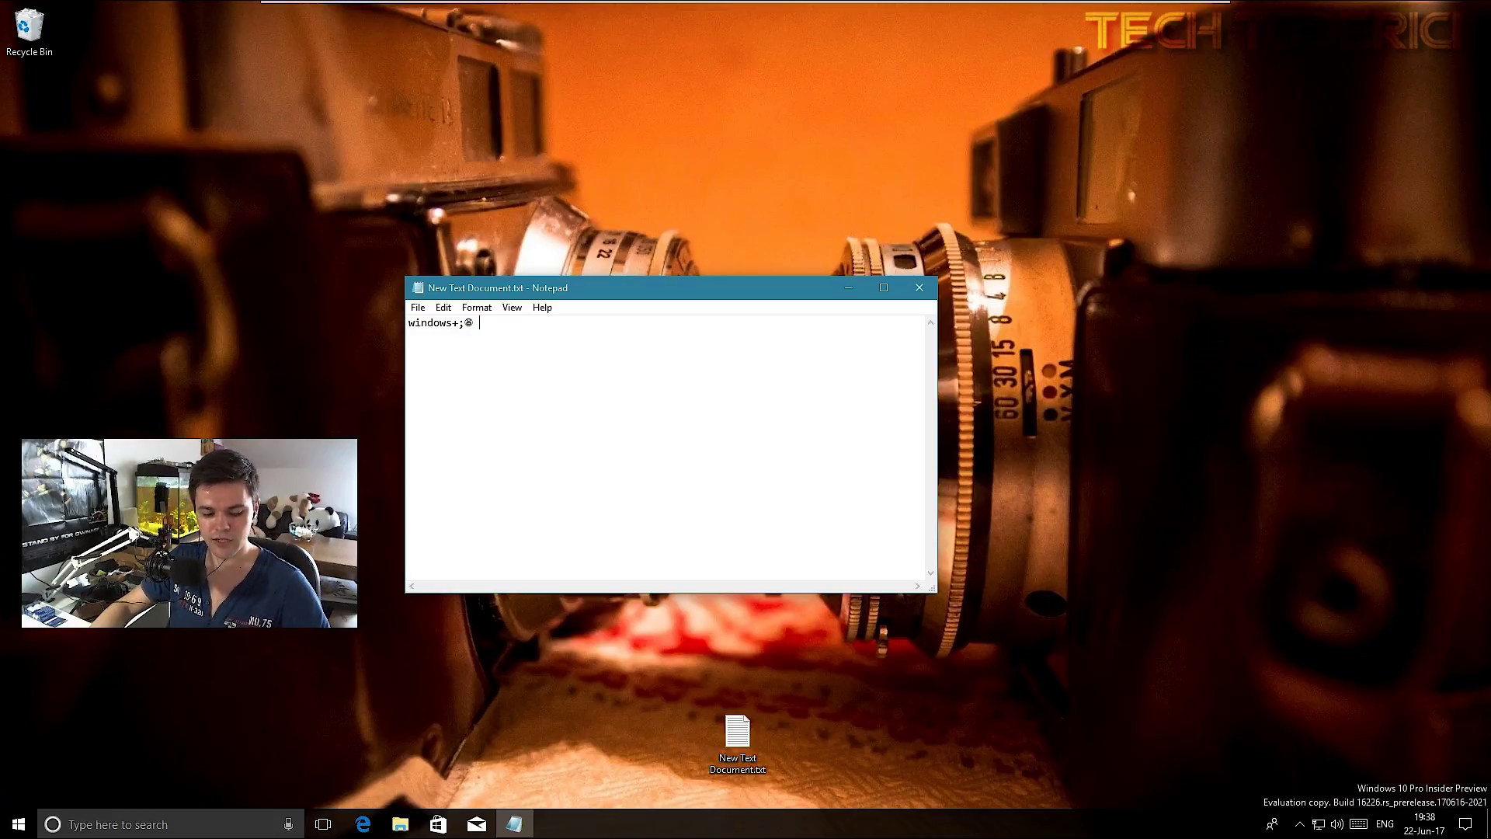
- Type 'house' with the emoji panel reopened, dismiss the panel, and close Notepad
key(super+semicolon)
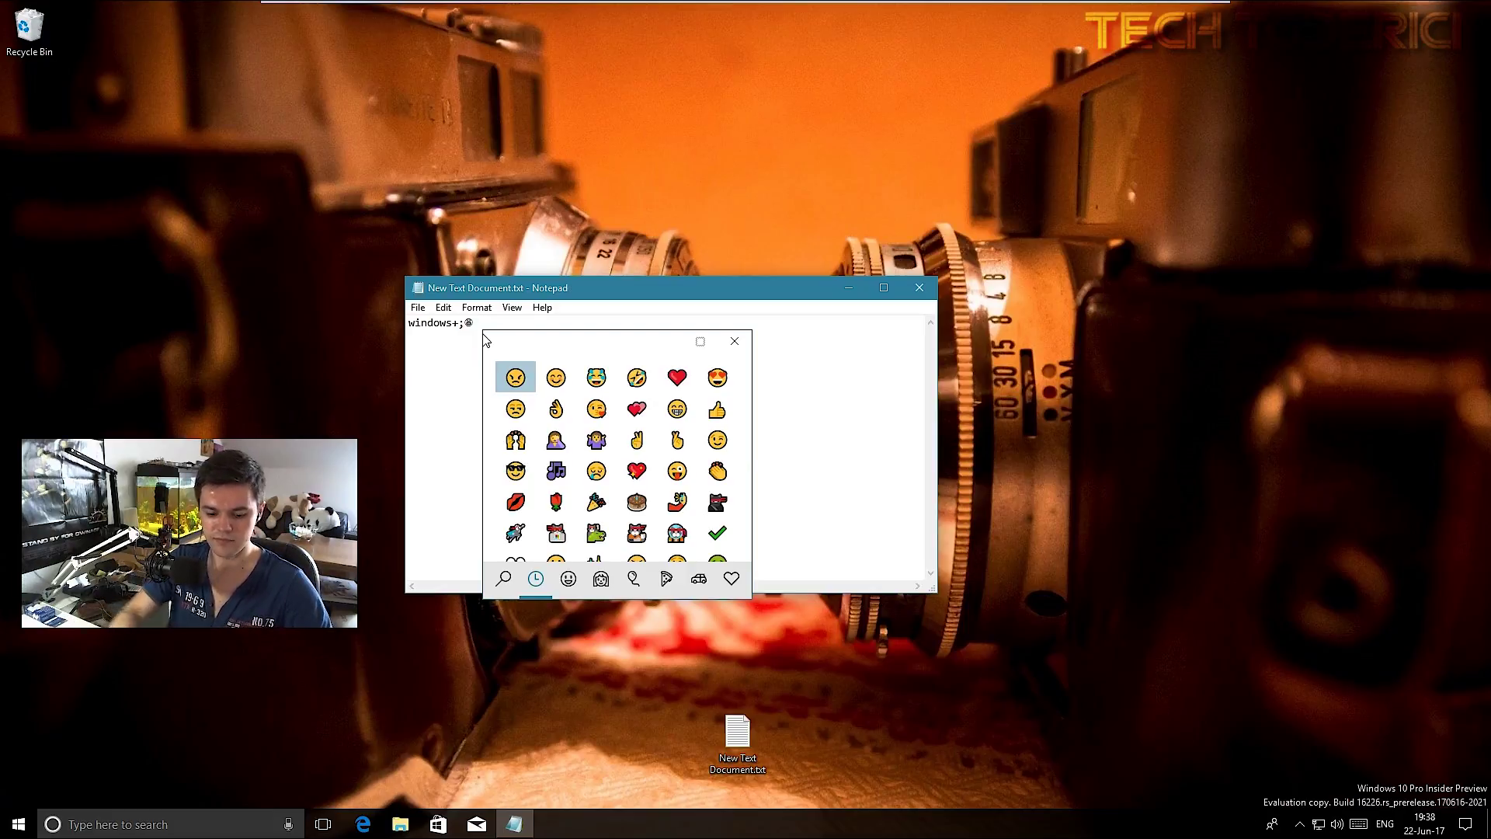
text(house)
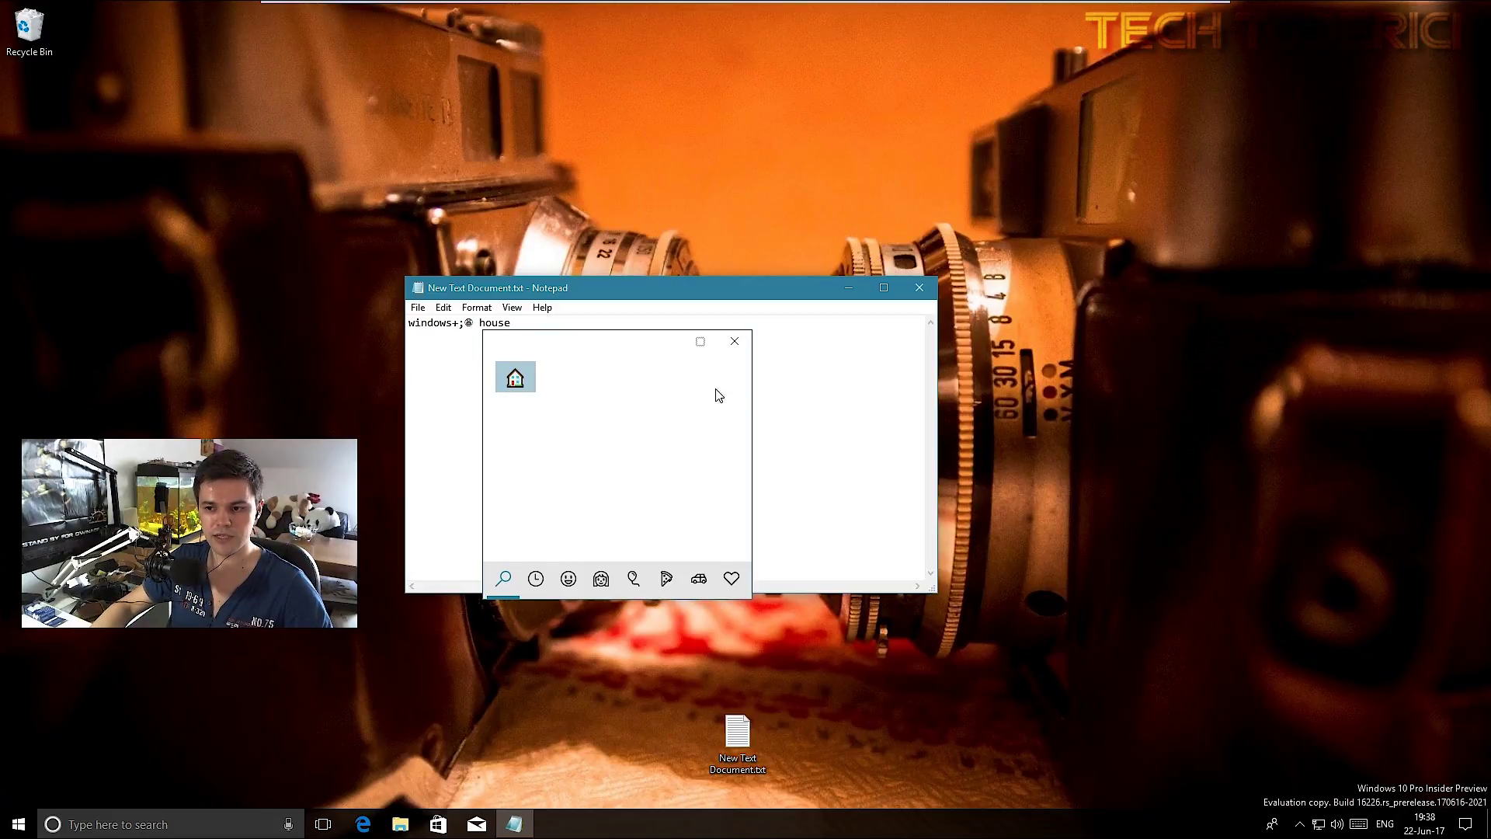
click(735, 341)
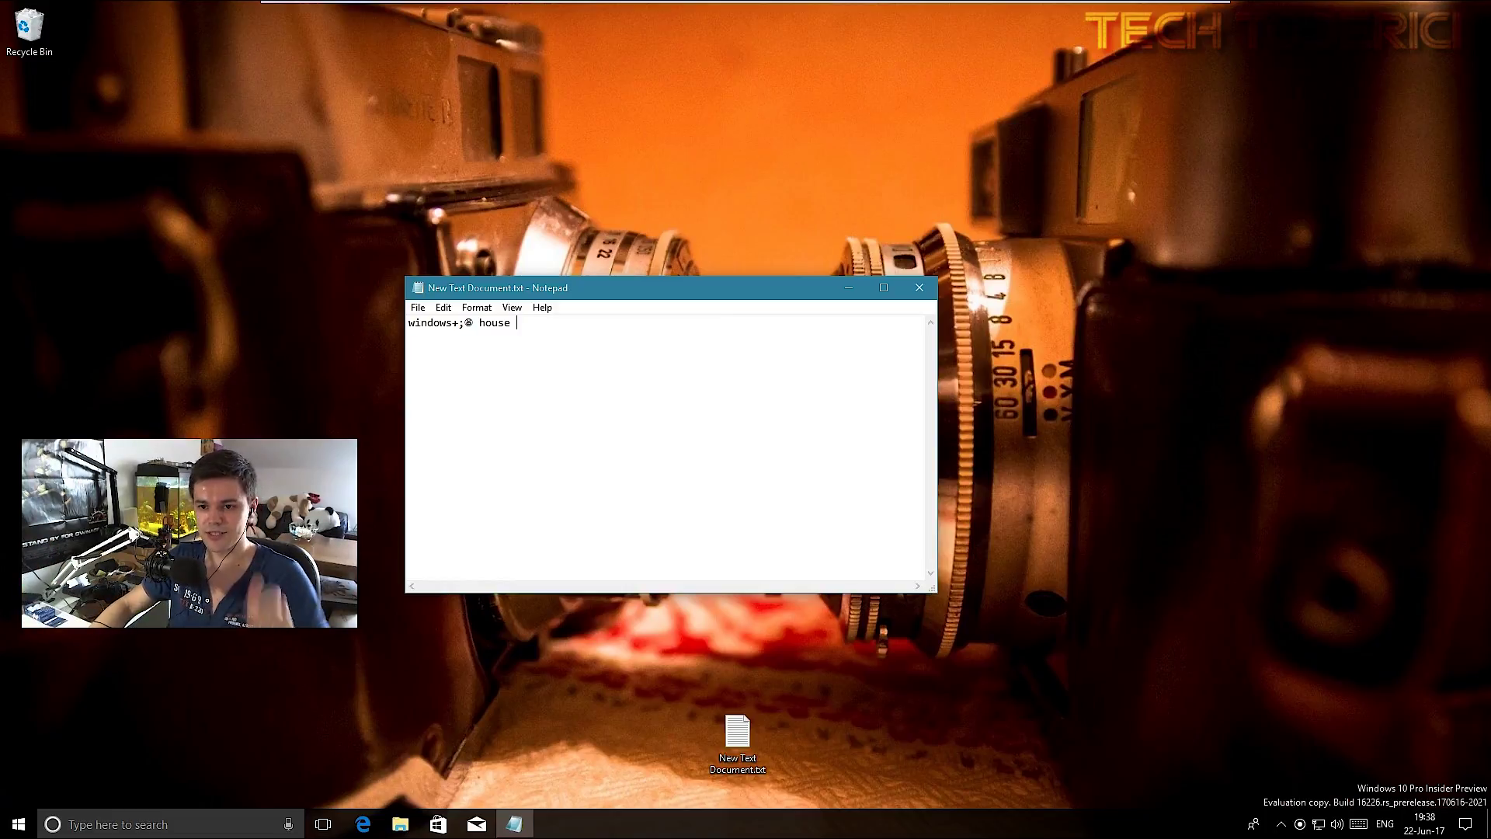
key(alt+F4)
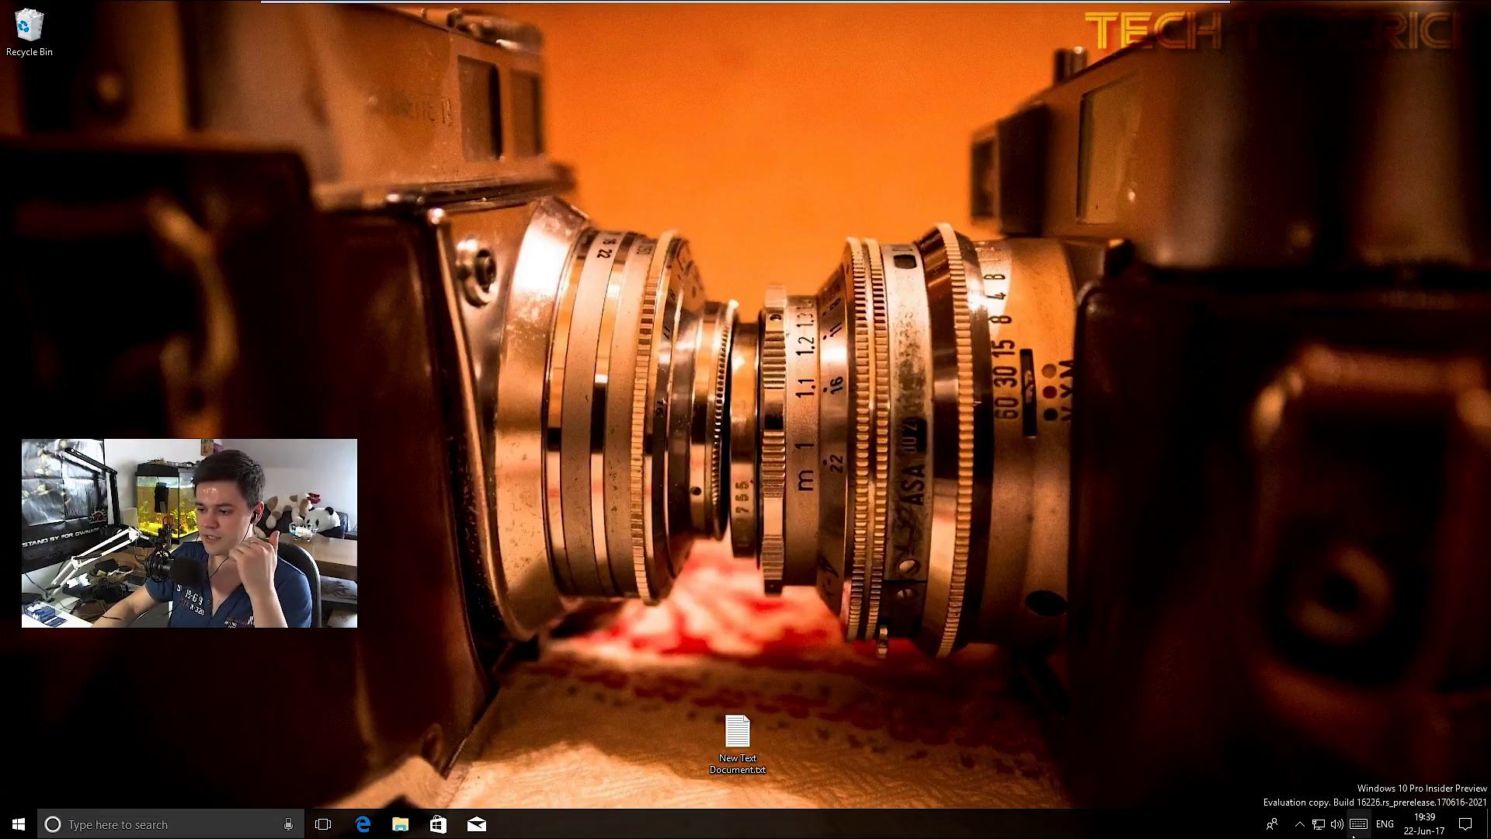
- Open the touch keyboard, view its layout options twice, then close the keyboard
click(1300, 824)
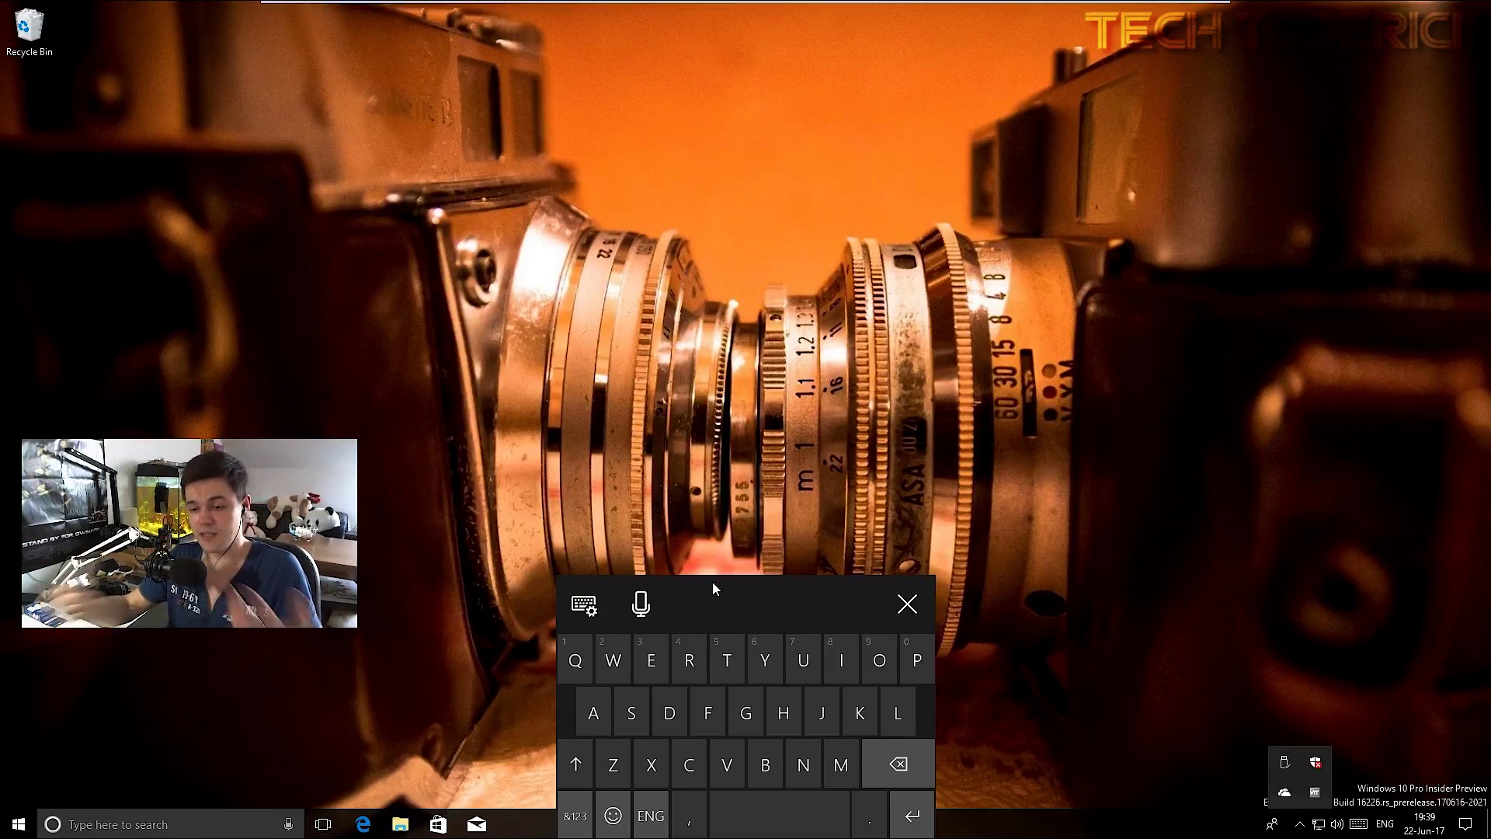
click(586, 610)
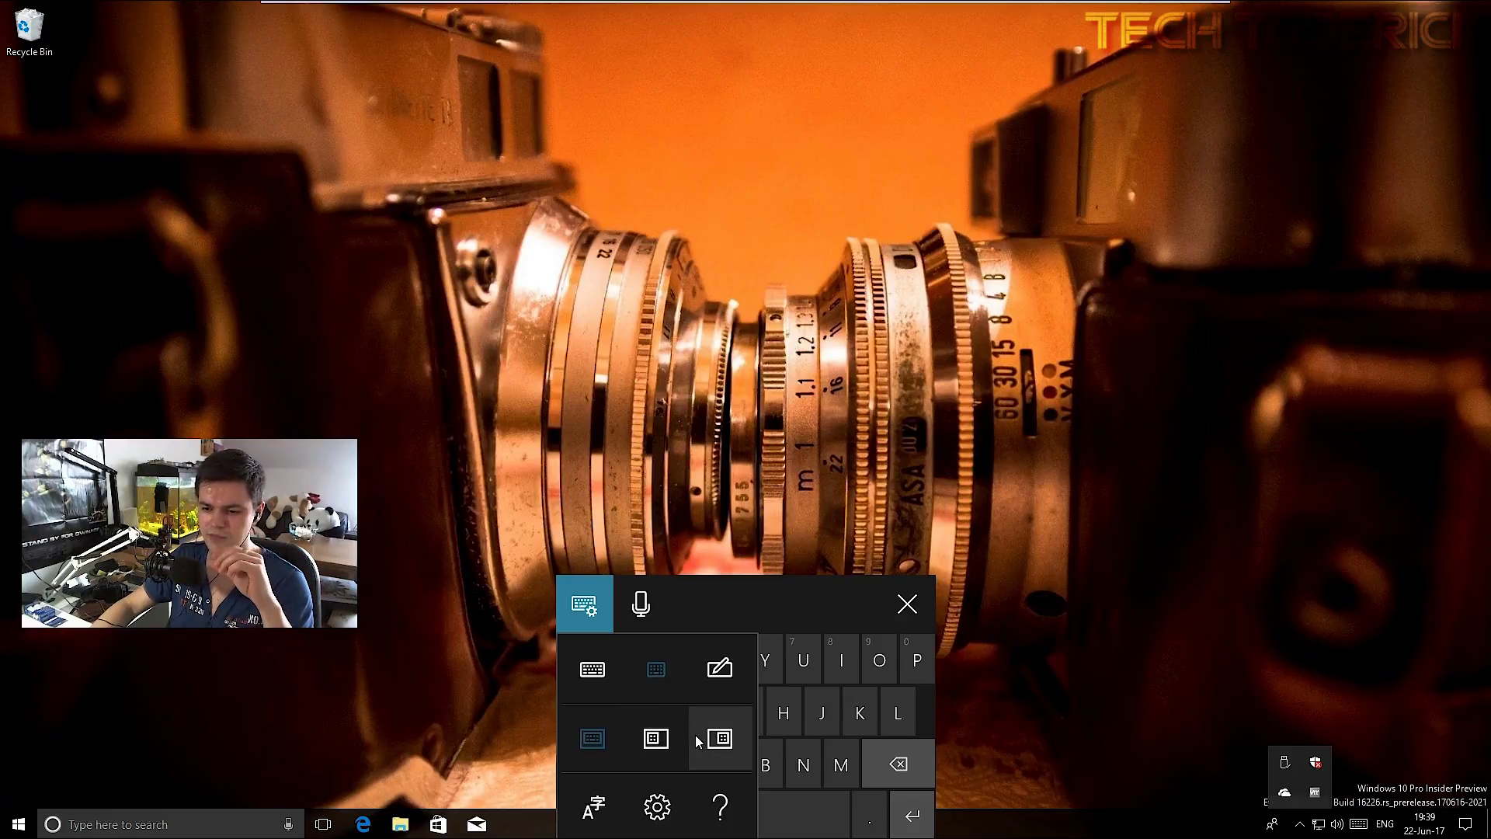
click(758, 603)
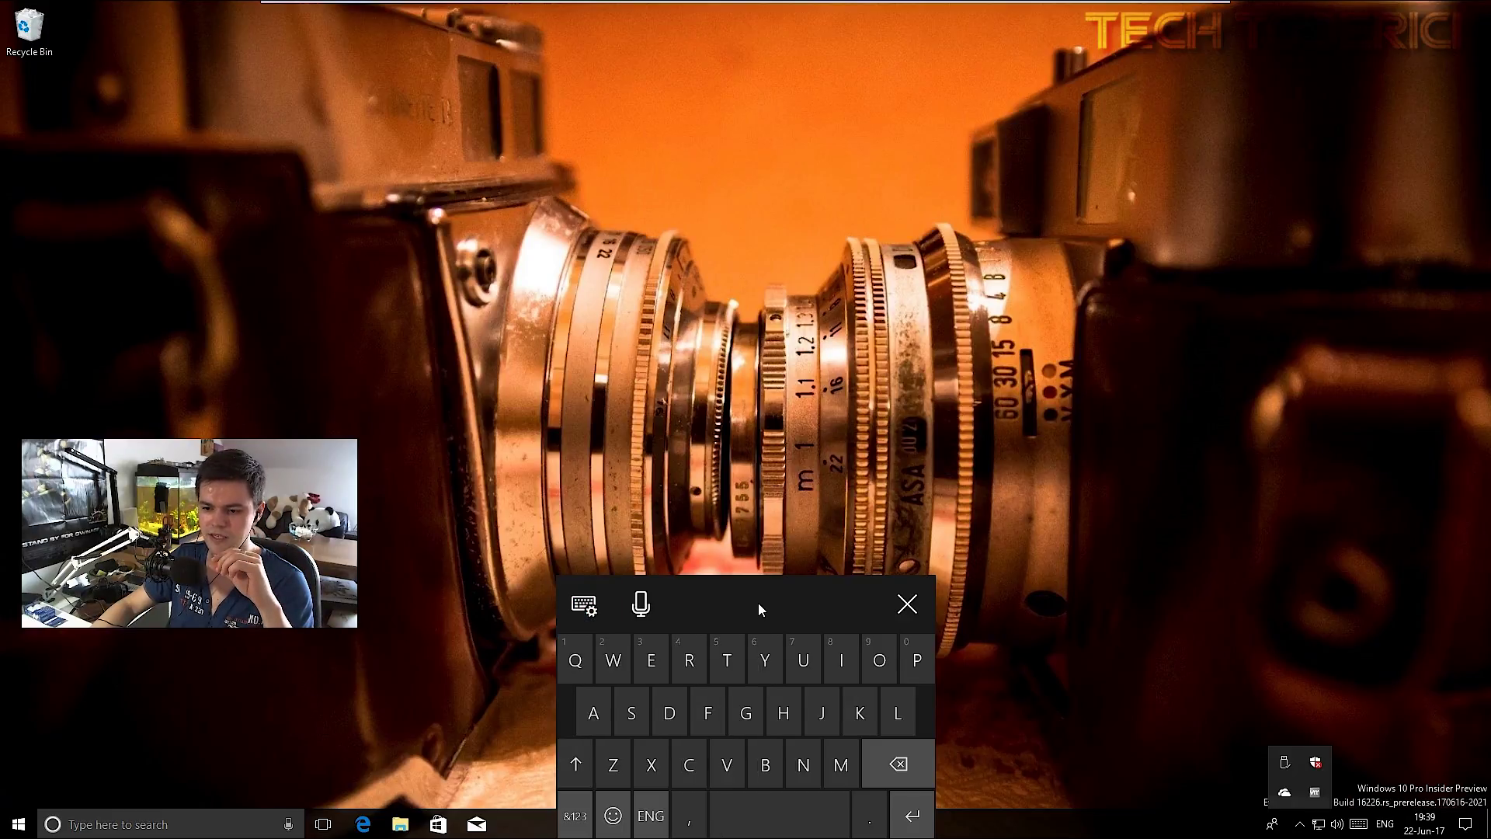
click(609, 607)
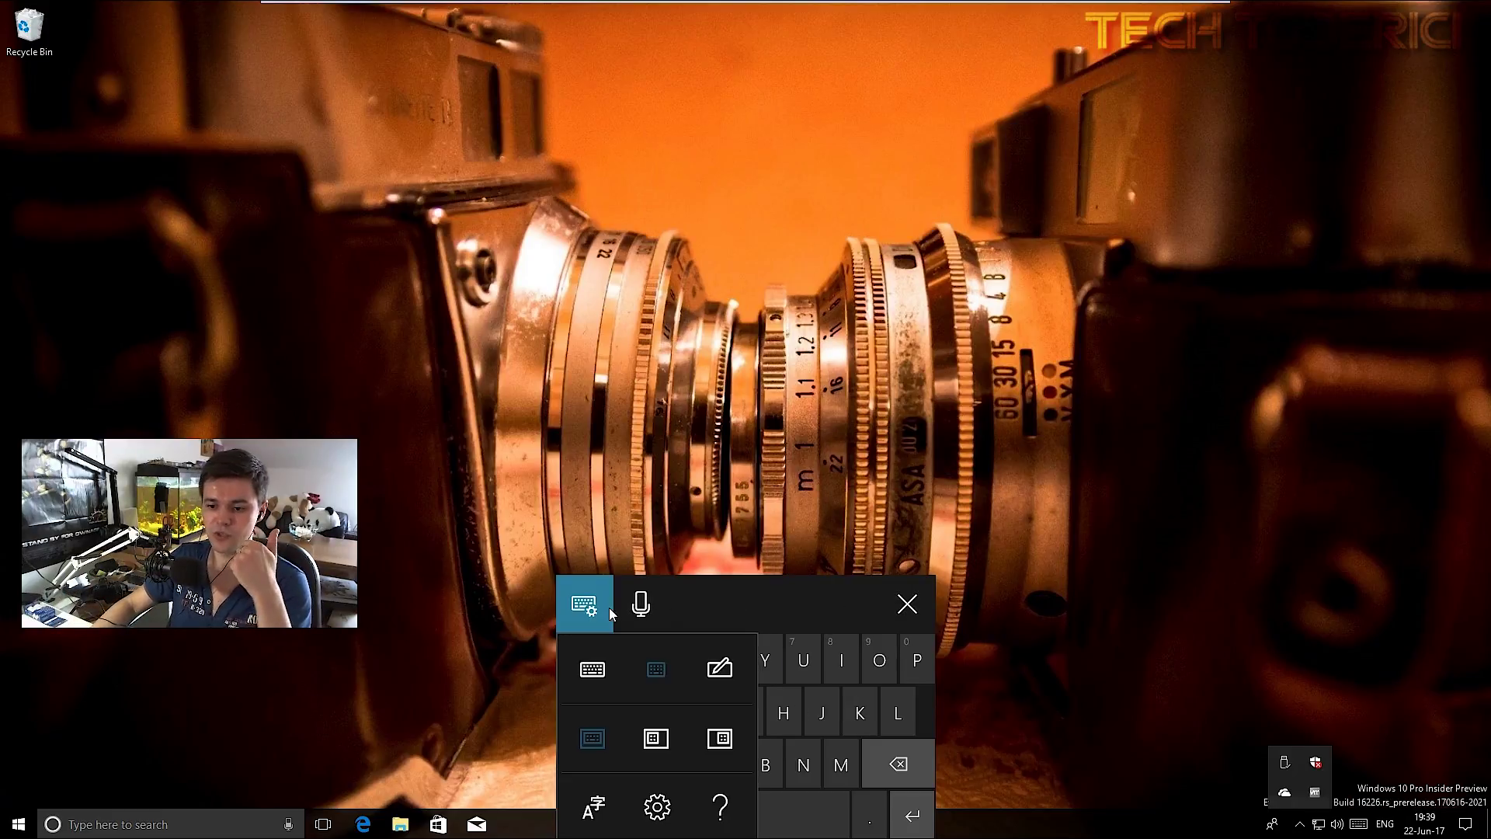
click(911, 617)
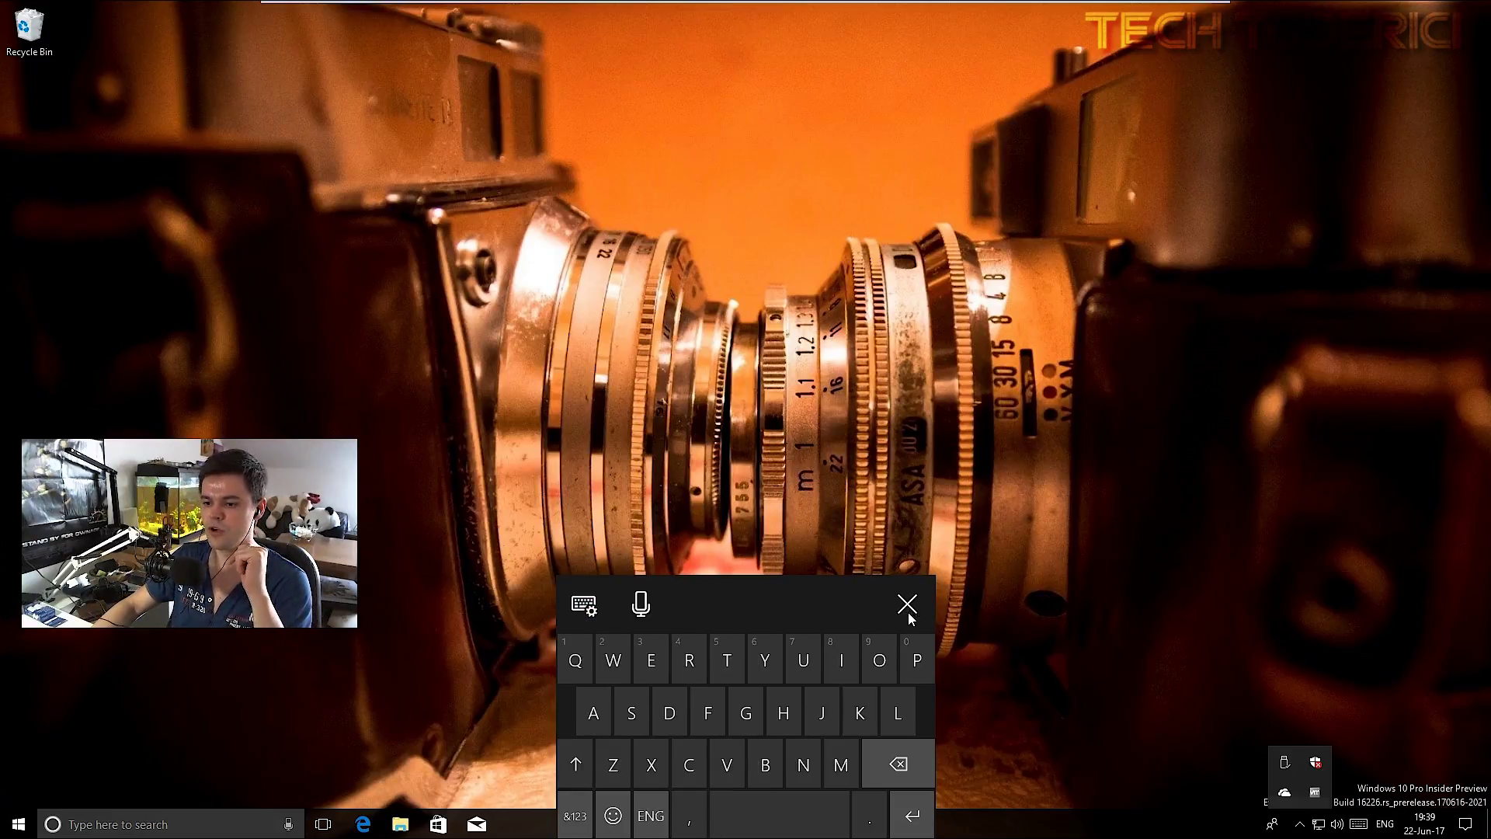
click(907, 604)
- Re-check Xbox Networking under Gaming (connected, 168 ms latency, Moderate NAT) and restore the Settings window
click(1465, 824)
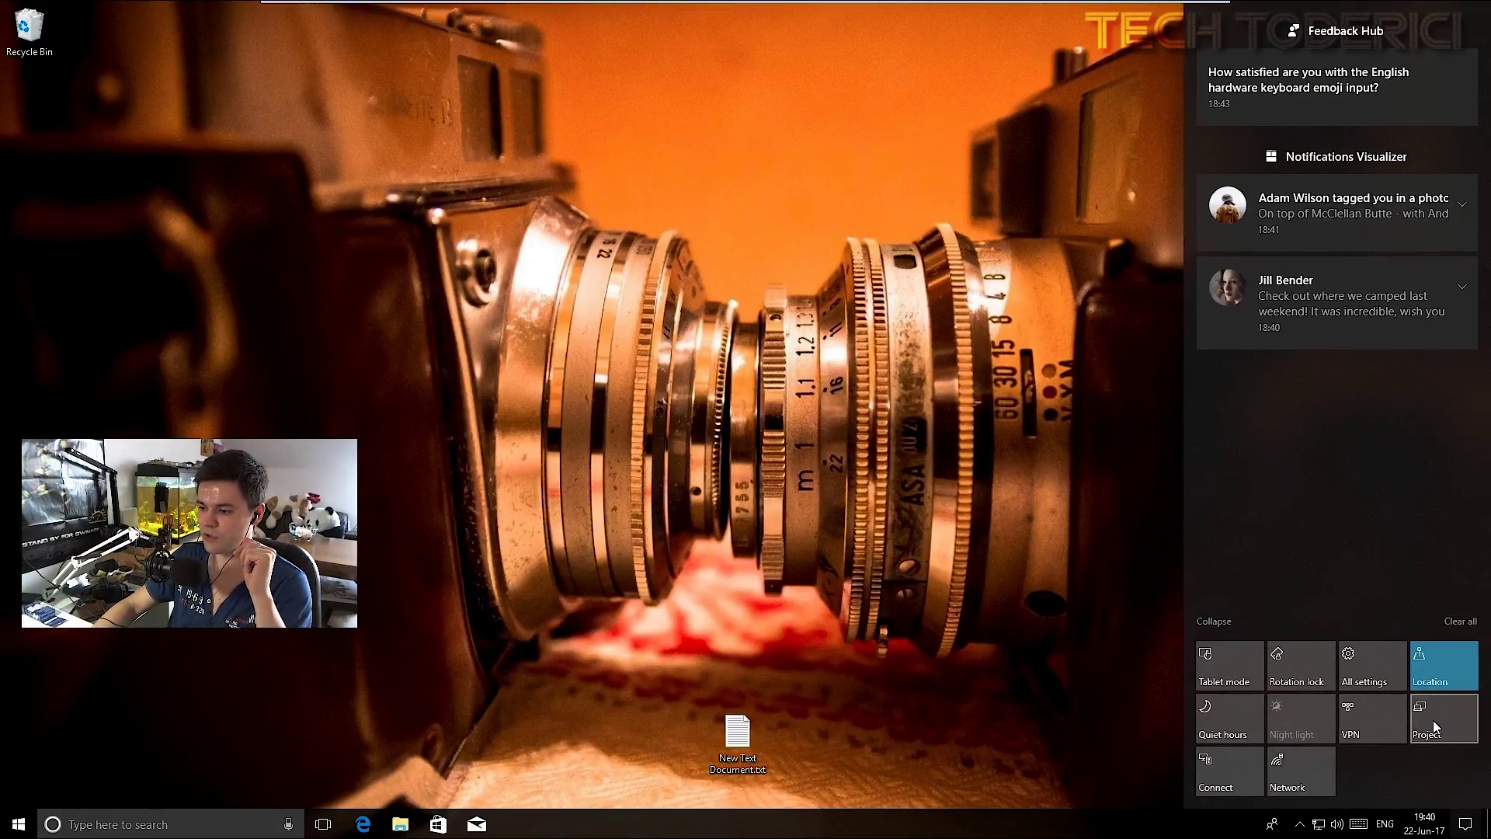
click(1373, 681)
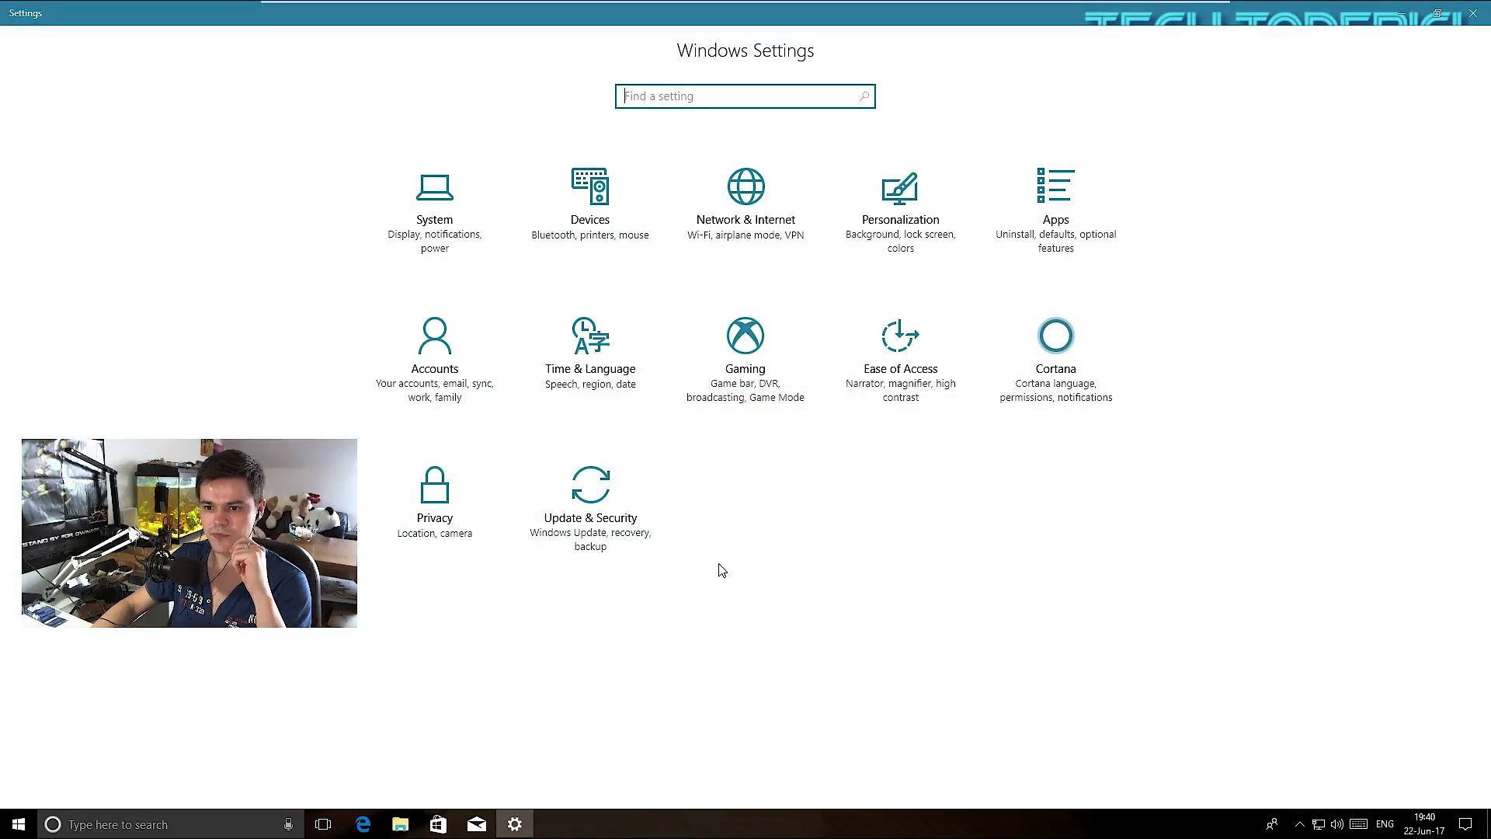
click(742, 357)
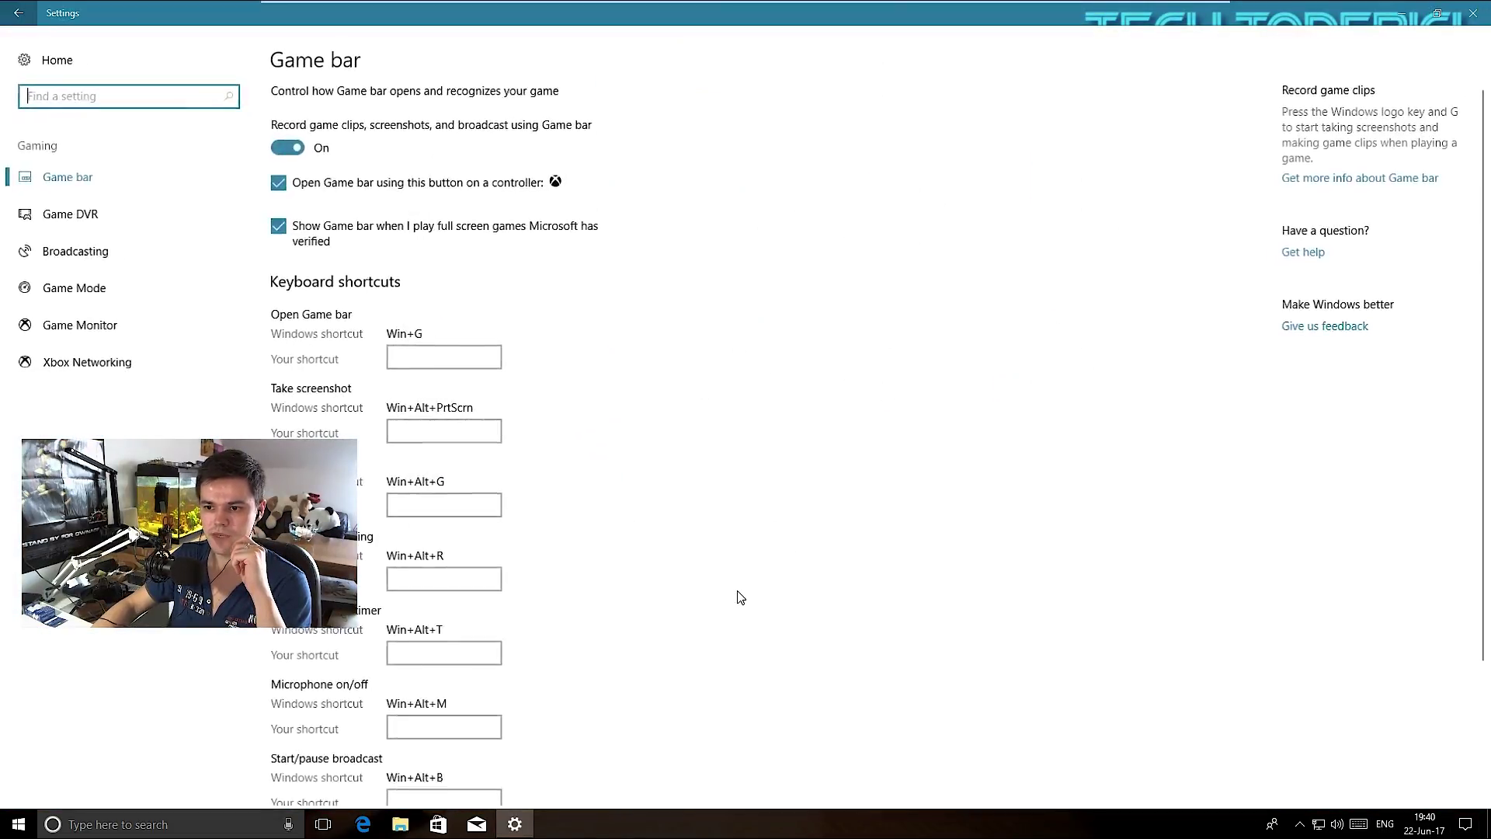
click(124, 364)
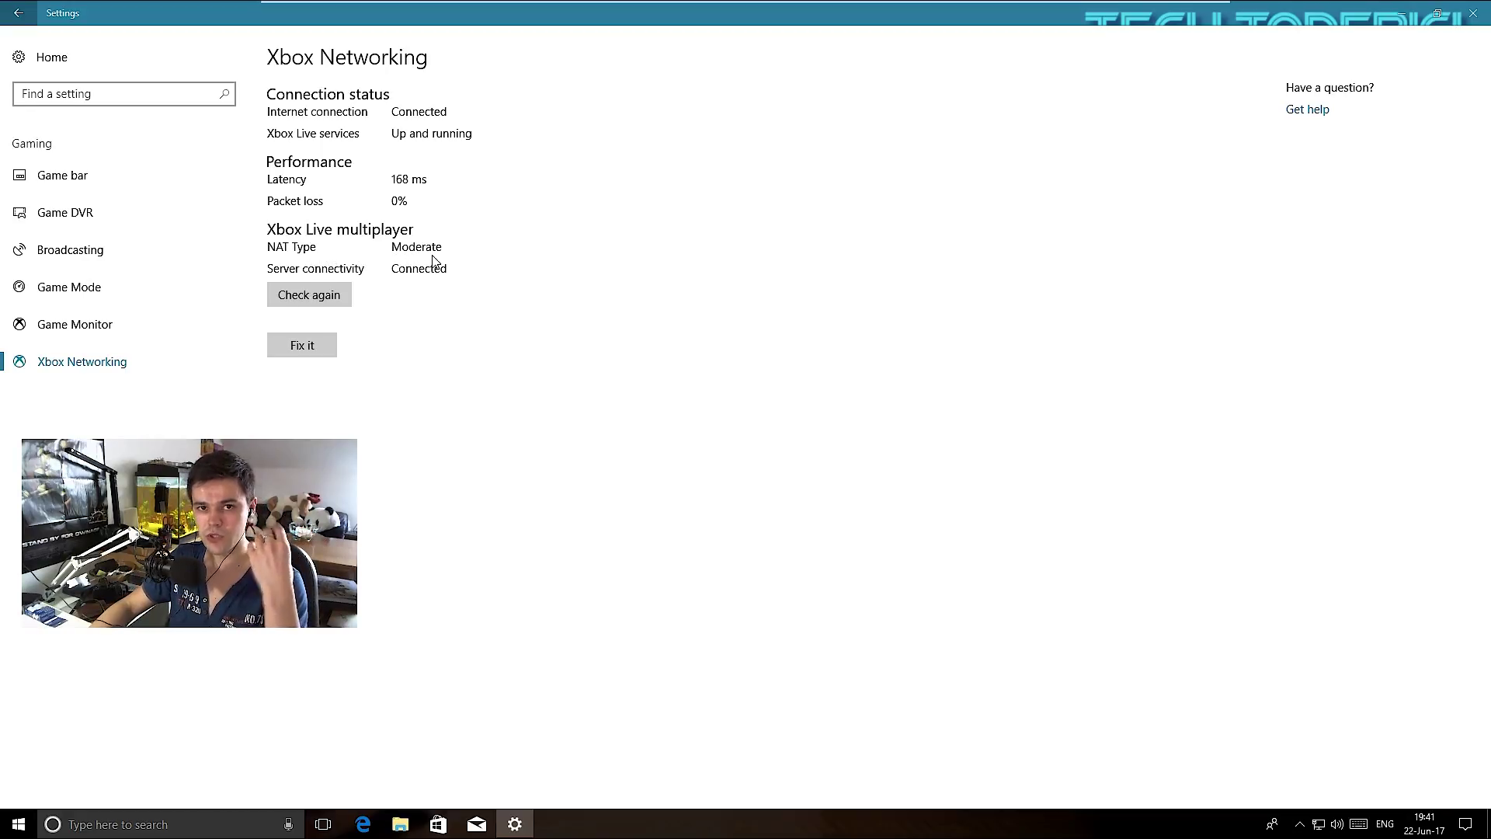
click(345, 300)
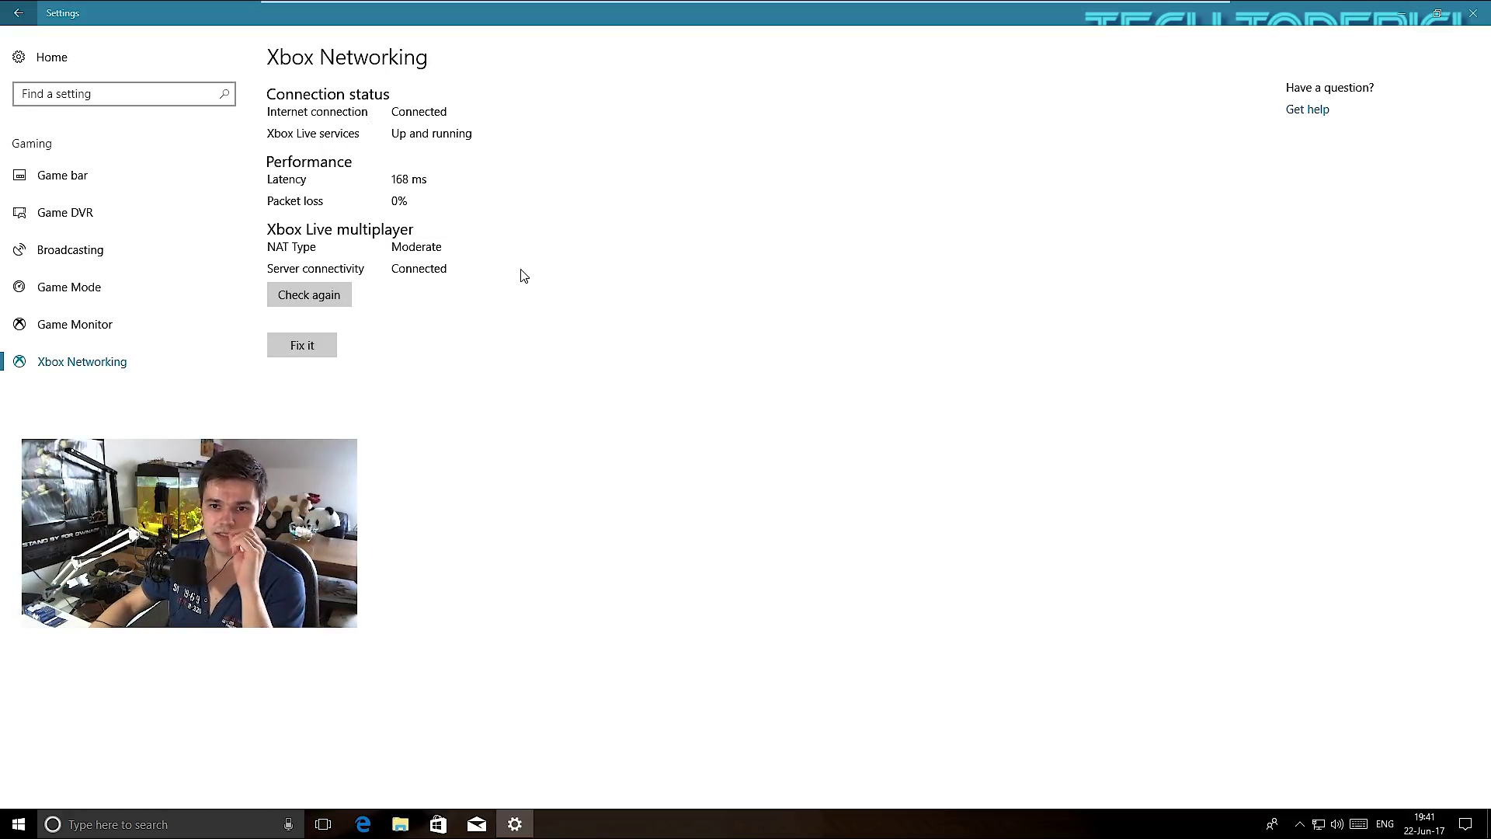
click(1436, 13)
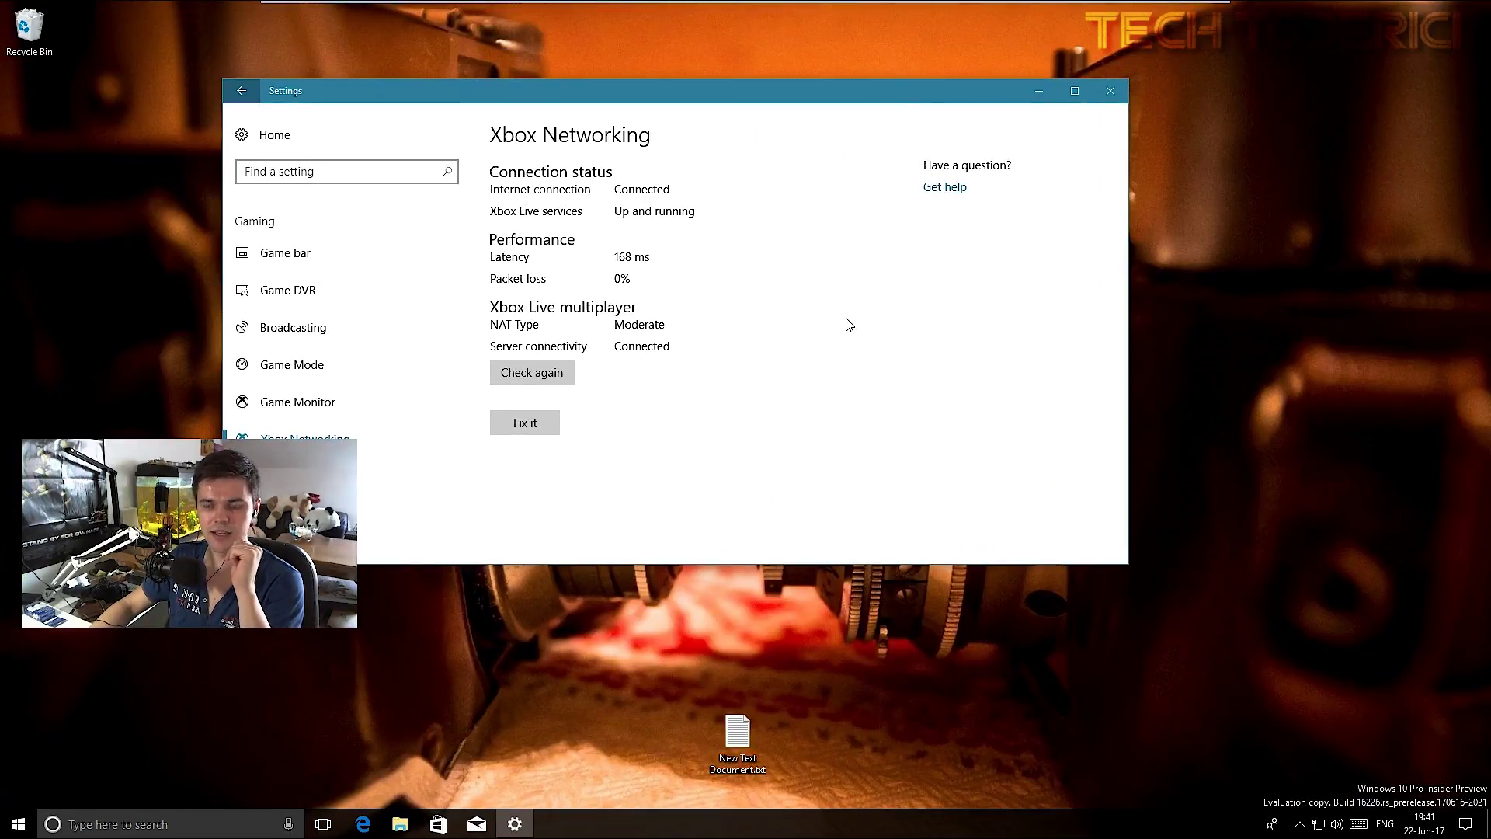